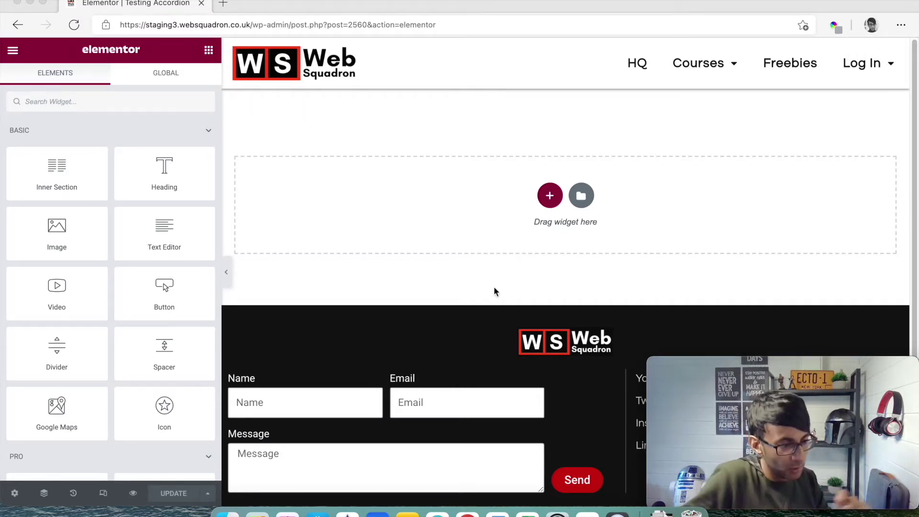
Focus the widget search field beside the empty section on the Testing Accordion page
{"action": "left_click", "coordinate": [137, 102]}
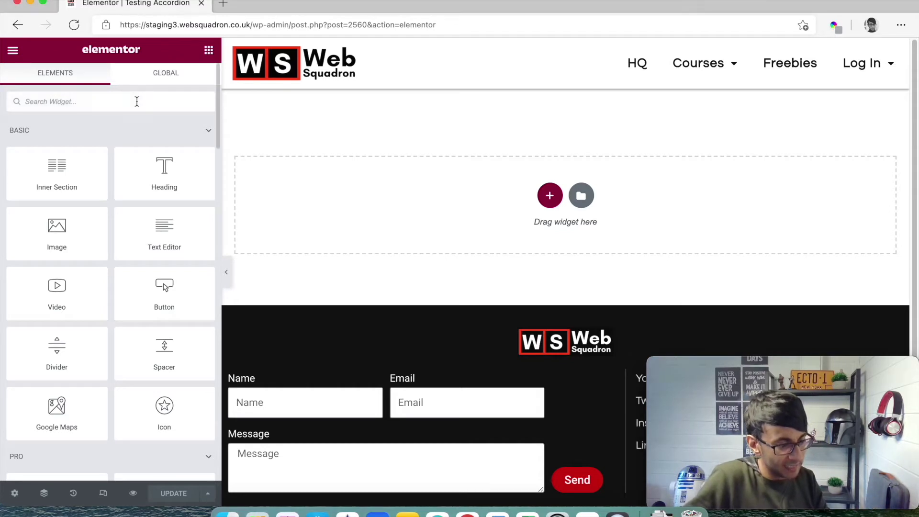
Search 'acco', drop an Accordion into the section and give its content text a near-black global colour
{"action": "type", "text": "acco"}
{"action": "left_click_drag", "start_coordinate": [139, 165], "coordinate": [288, 157]}
{"action": "left_click", "coordinate": [103, 89]}
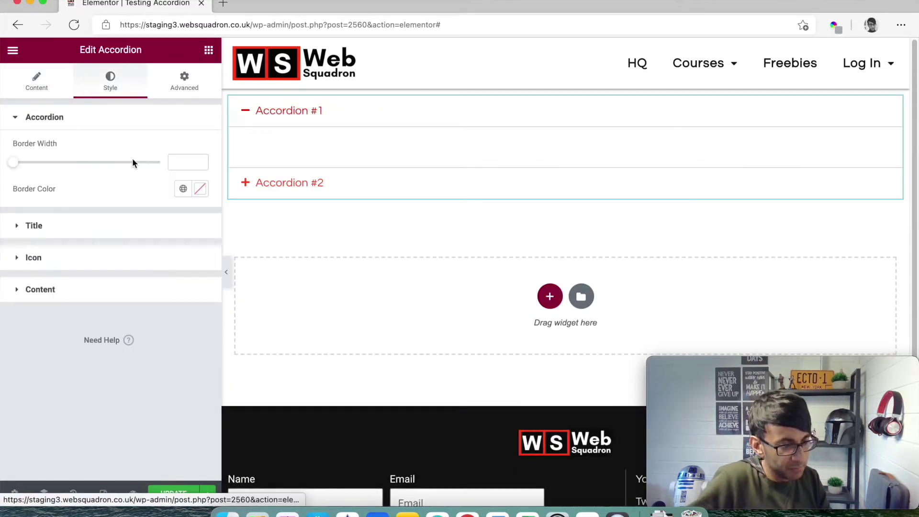
{"action": "left_click", "coordinate": [183, 188]}
{"action": "left_click", "coordinate": [109, 438]}
{"action": "left_click", "coordinate": [164, 291]}
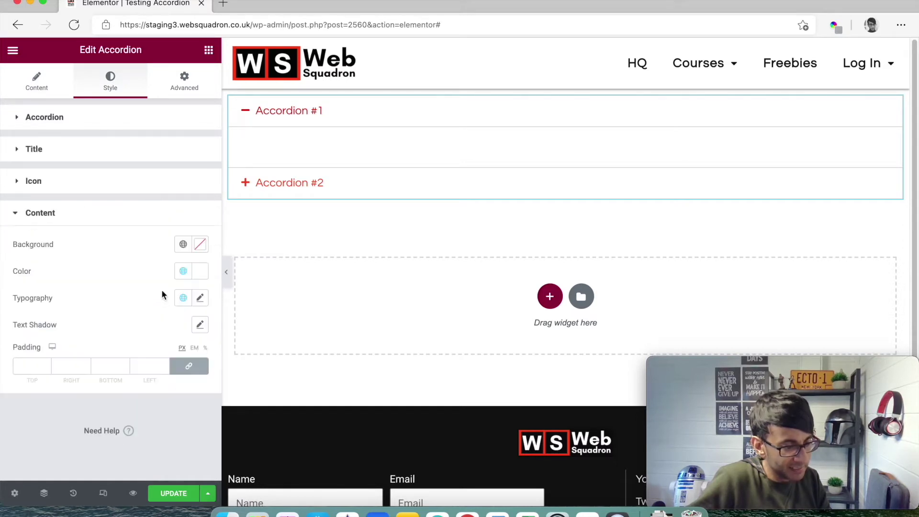
{"action": "left_click", "coordinate": [185, 272]}
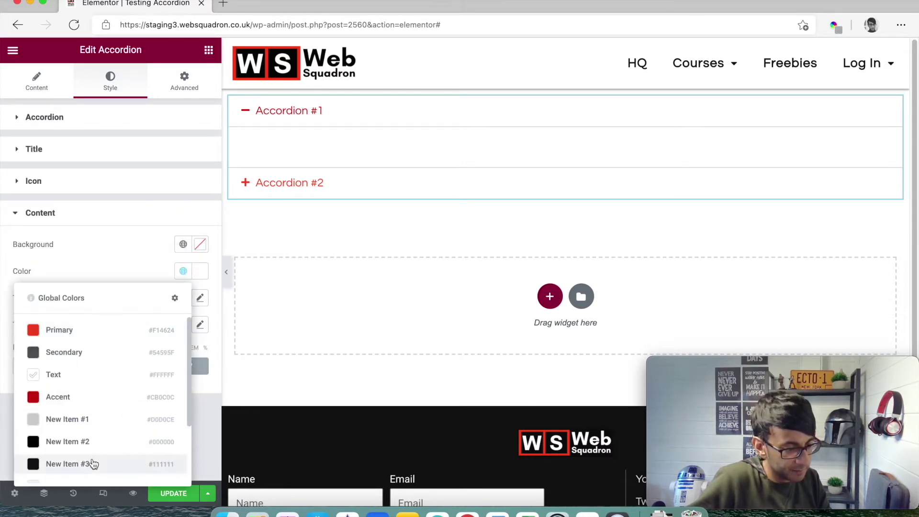
{"action": "left_click", "coordinate": [92, 464]}
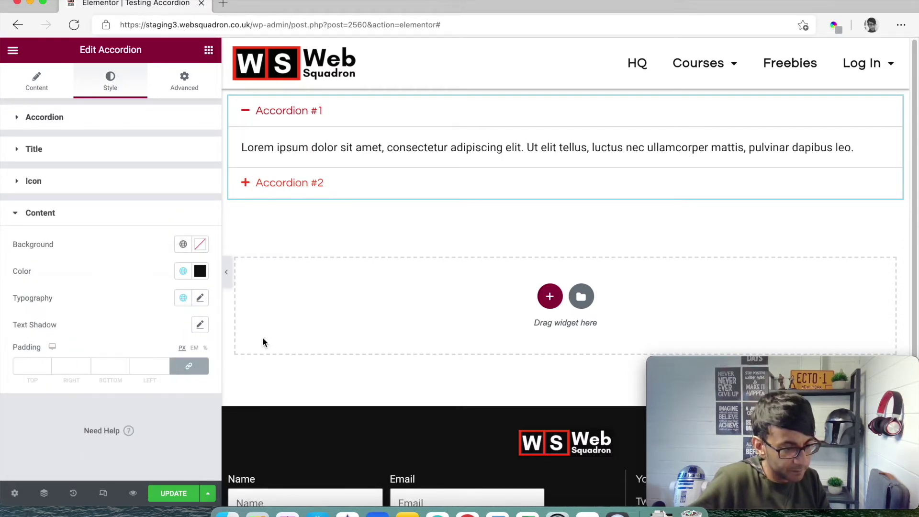
Duplicate Accordion #2 twice for four items, then expand items in the preview to check them
{"action": "left_click", "coordinate": [50, 117]}
{"action": "left_click", "coordinate": [37, 82]}
{"action": "left_click", "coordinate": [169, 201]}
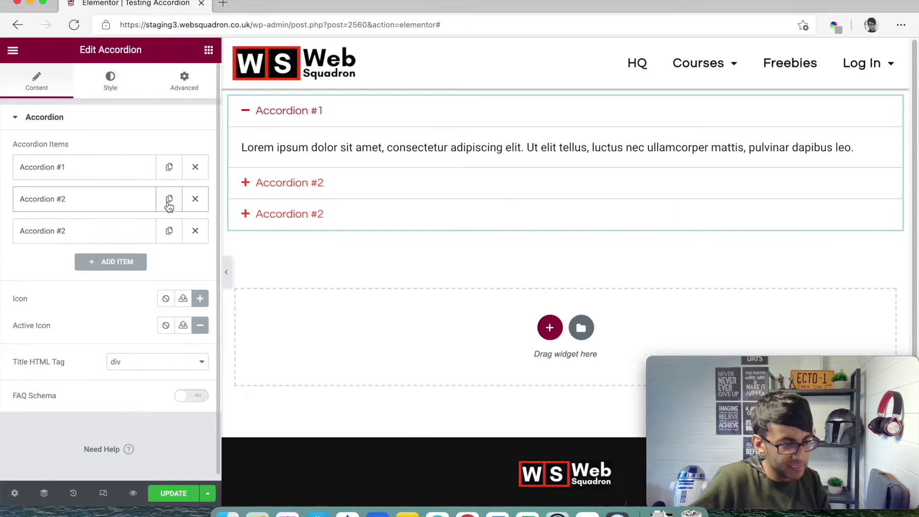
{"action": "left_click", "coordinate": [169, 201]}
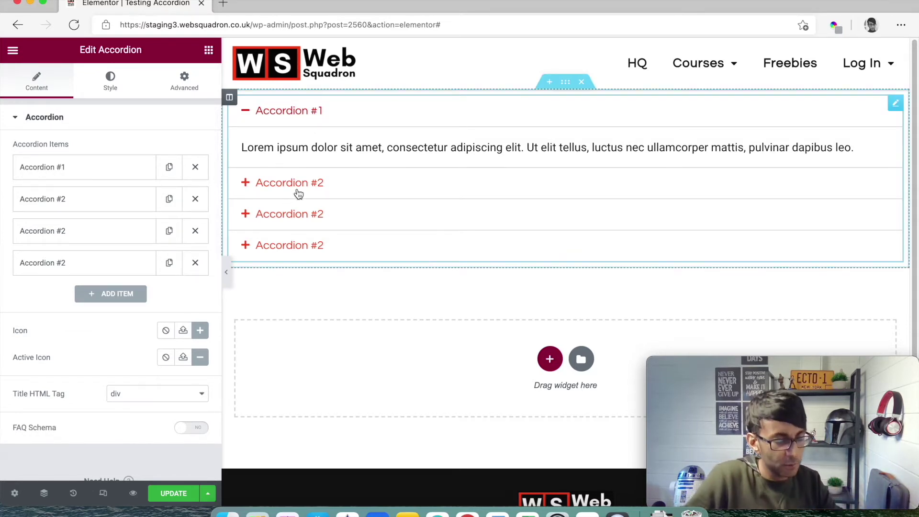
{"action": "left_click", "coordinate": [296, 214]}
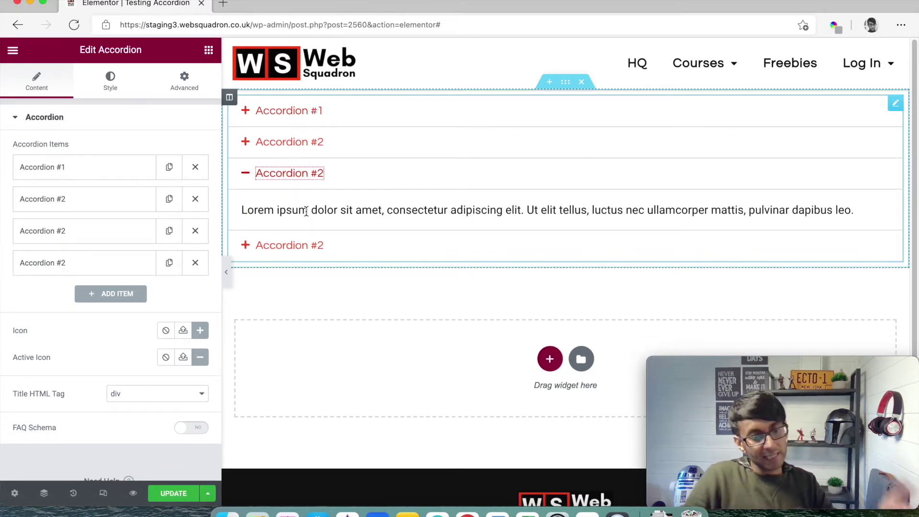
{"action": "left_click", "coordinate": [318, 112]}
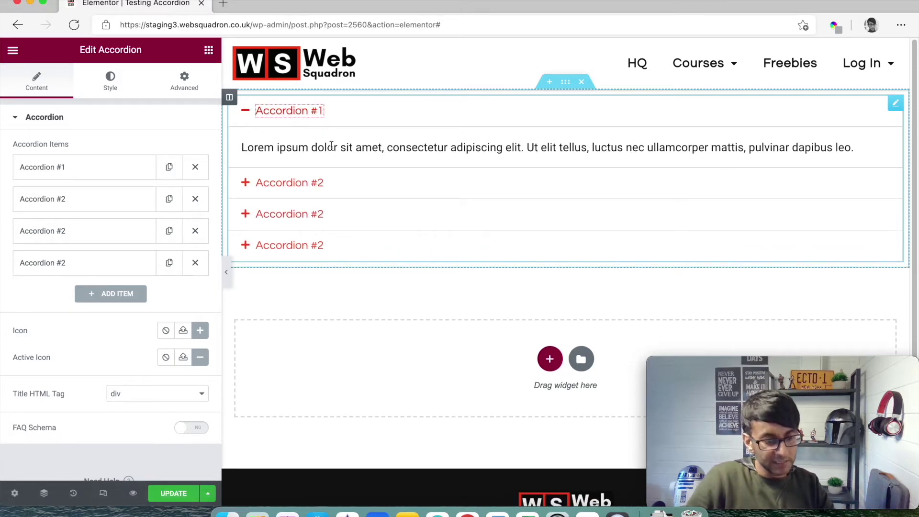
Replace Accordion #1's placeholder with two Lorem ipsum lines and a numbered list 'ssdsds', '23232'
{"action": "left_click", "coordinate": [117, 171]}
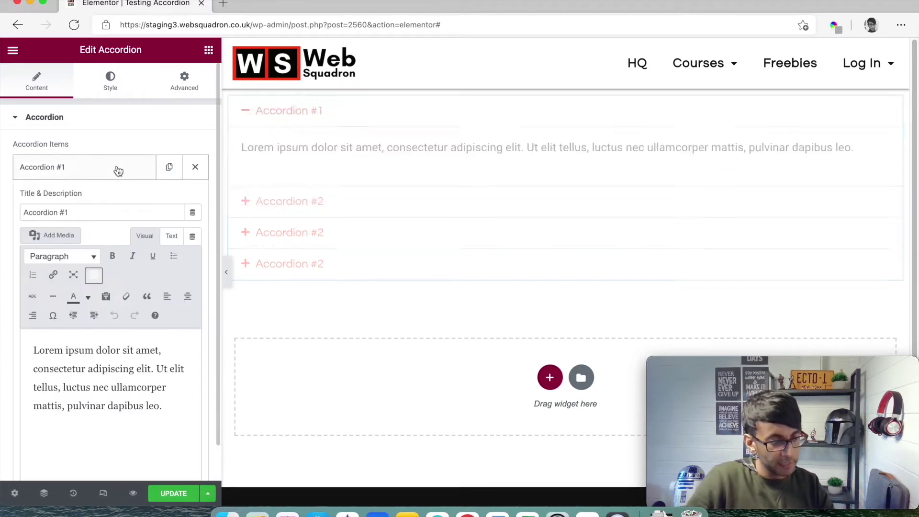
{"action": "left_click_drag", "start_coordinate": [163, 408], "coordinate": [16, 352]}
{"action": "key", "text": "super+c"}
{"action": "key", "text": "BackSpace"}
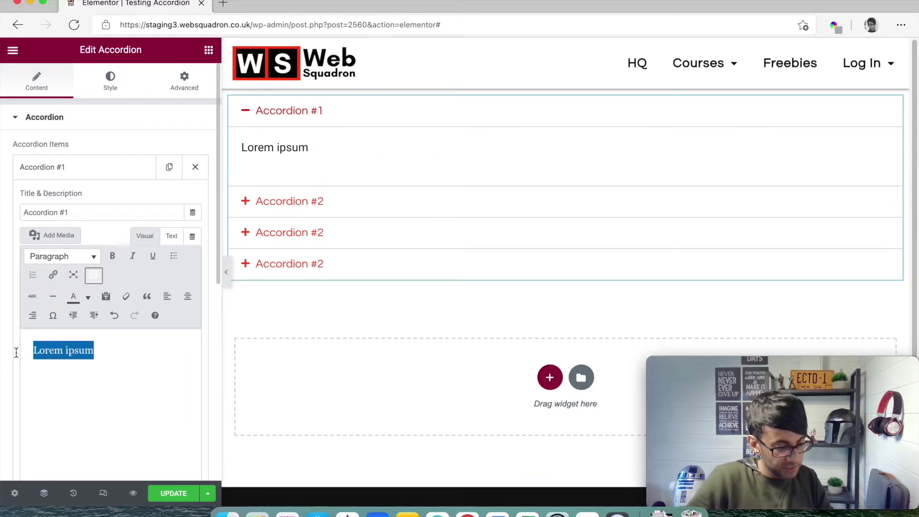
{"action": "left_click", "coordinate": [116, 360]}
{"action": "key", "text": "Return"}
{"action": "key", "text": "super+v"}
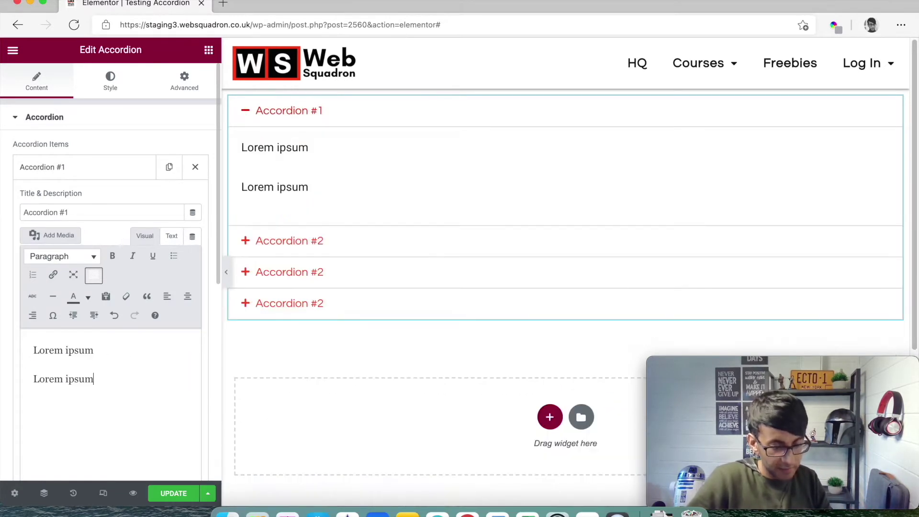
{"action": "key", "text": "Return"}
{"action": "left_click", "coordinate": [32, 274]}
{"action": "type", "text": "ssdsd"}
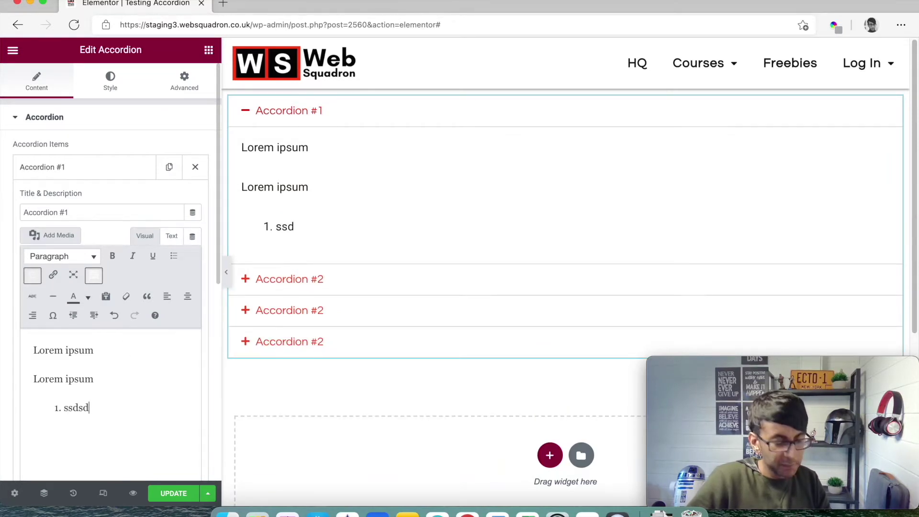
{"action": "type", "text": "s"}
{"action": "key", "text": "Return"}
{"action": "type", "text": "23232"}
{"action": "key", "text": "Return"}
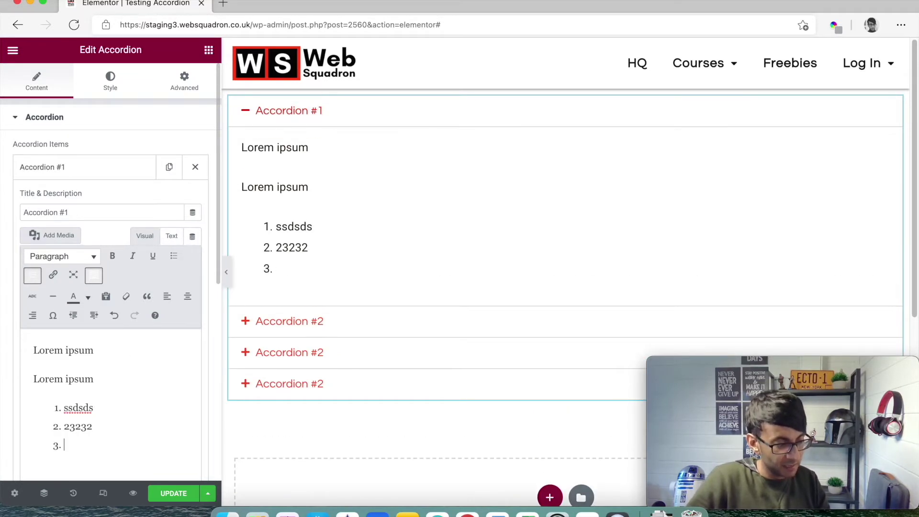
{"action": "key", "text": "Return"}
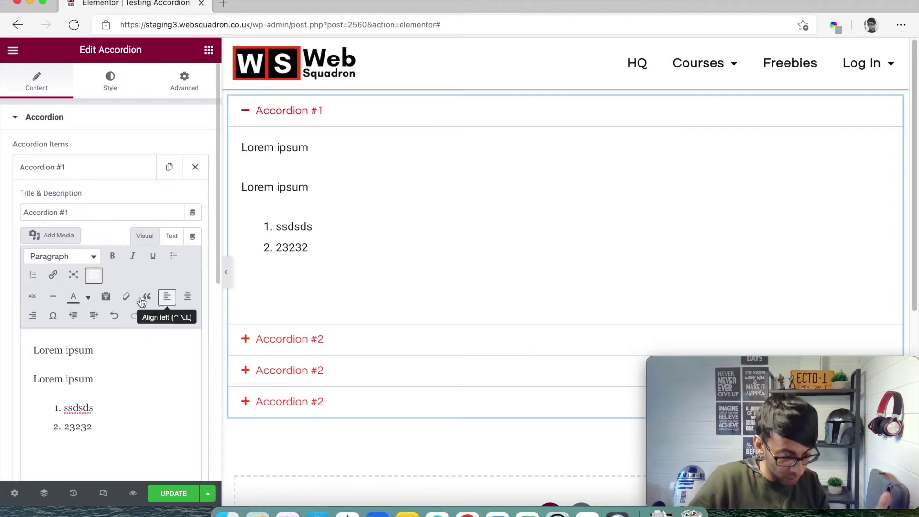
Insert the performance report screenshot from the media library into Accordion #1's content
{"action": "left_click", "coordinate": [62, 236]}
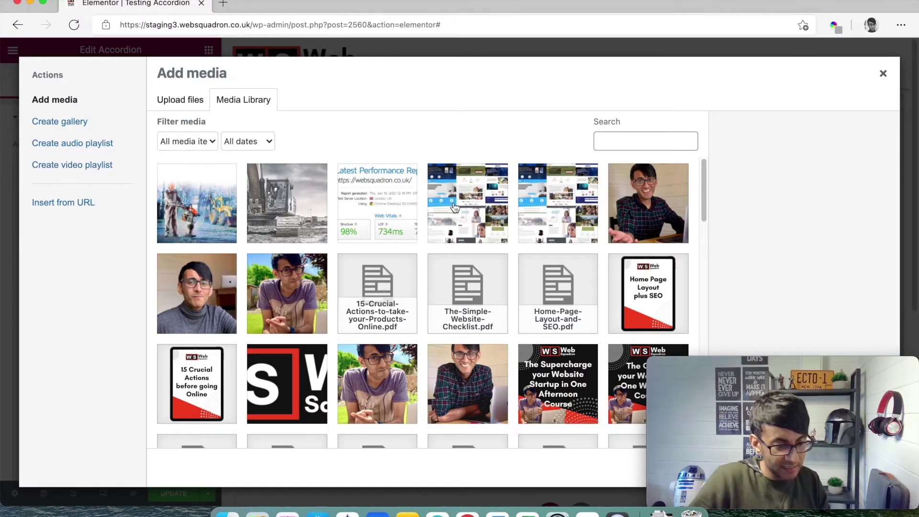
{"action": "left_click", "coordinate": [383, 213]}
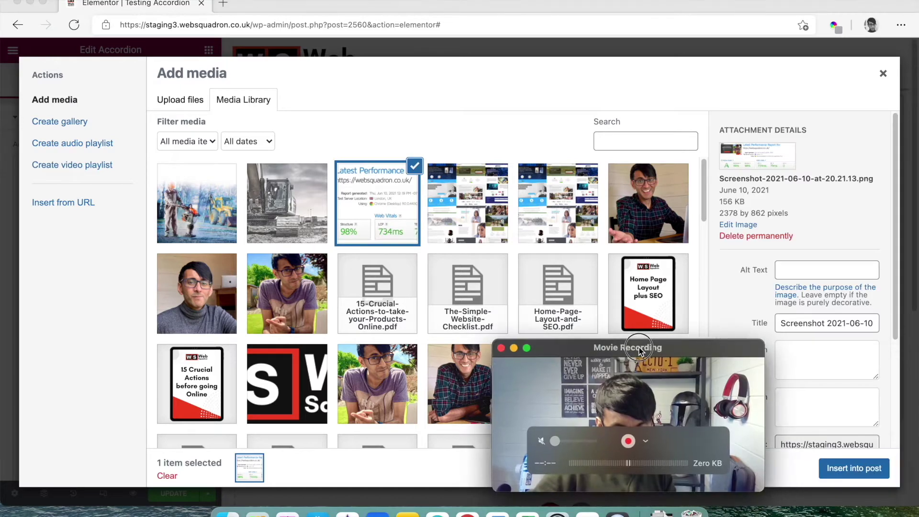
{"action": "left_click", "coordinate": [850, 470]}
{"action": "left_click_drag", "start_coordinate": [705, 374], "coordinate": [875, 384]}
{"action": "scroll", "coordinate": [519, 330], "scroll_direction": "down", "scroll_amount": 5}
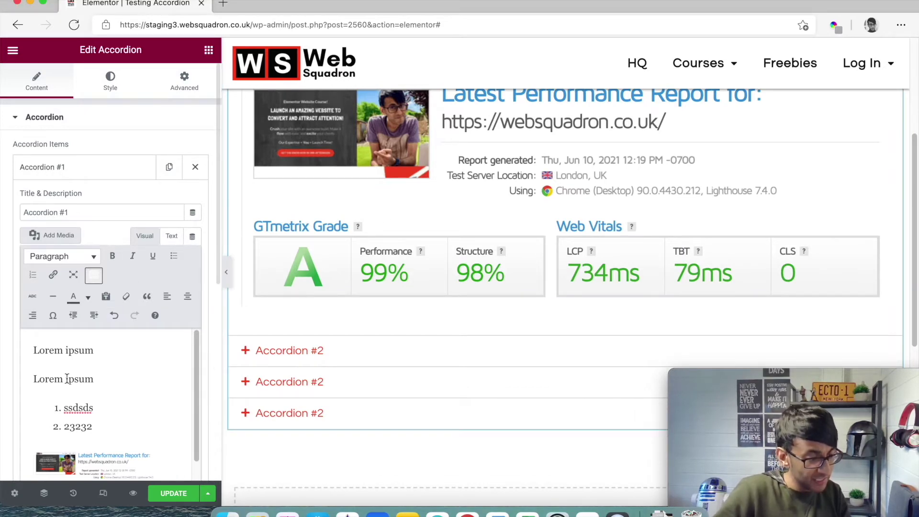
{"action": "scroll", "coordinate": [116, 411], "scroll_direction": "down", "scroll_amount": 1}
{"action": "scroll", "coordinate": [115, 411], "scroll_direction": "down", "scroll_amount": 1}
Resize the report image to a custom width of 400 px and apply it
{"action": "left_click", "coordinate": [81, 443]}
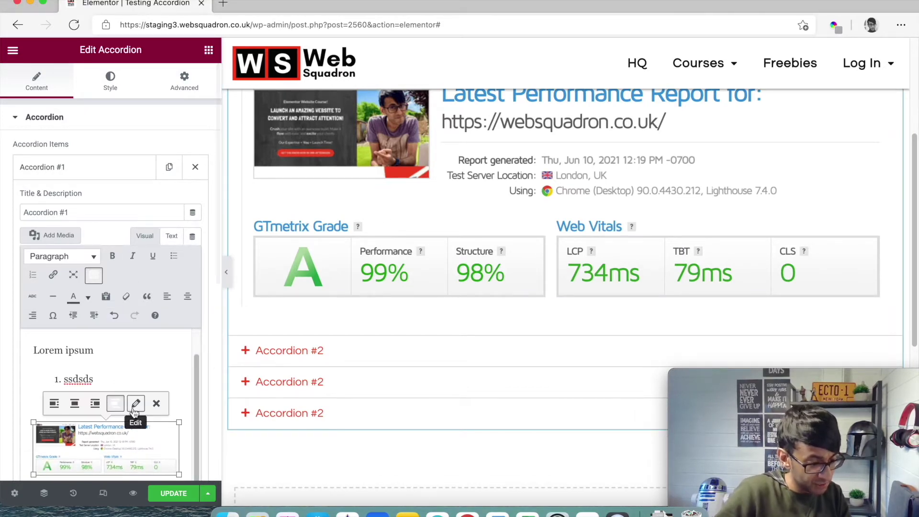
{"action": "left_click", "coordinate": [135, 402]}
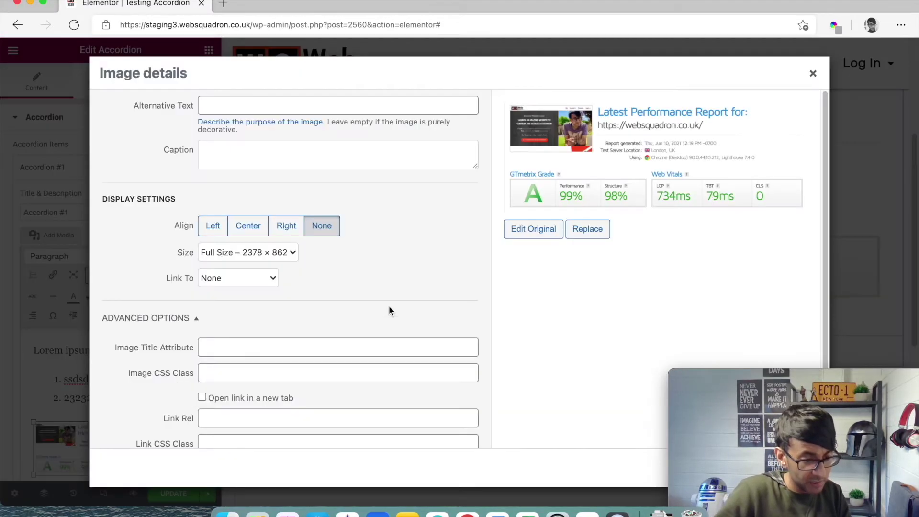
{"action": "left_click", "coordinate": [241, 259]}
{"action": "left_click", "coordinate": [238, 279]}
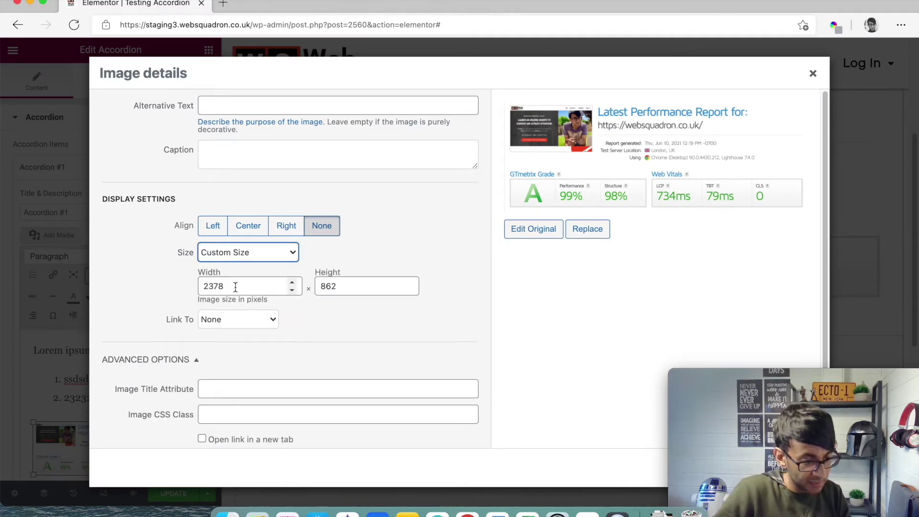
{"action": "left_click_drag", "start_coordinate": [237, 286], "coordinate": [174, 286]}
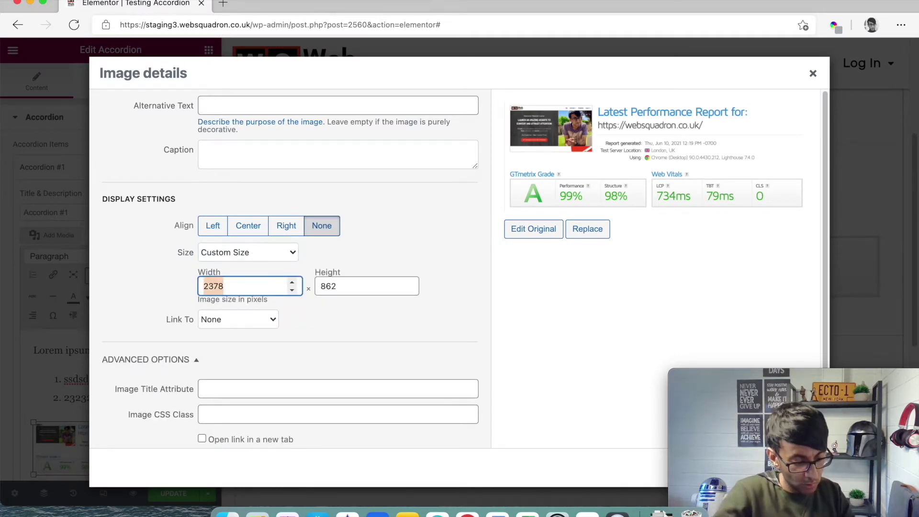
{"action": "type", "text": "400"}
{"action": "left_click_drag", "start_coordinate": [887, 380], "coordinate": [867, 358]}
{"action": "left_click", "coordinate": [796, 468]}
{"action": "left_click", "coordinate": [648, 352]}
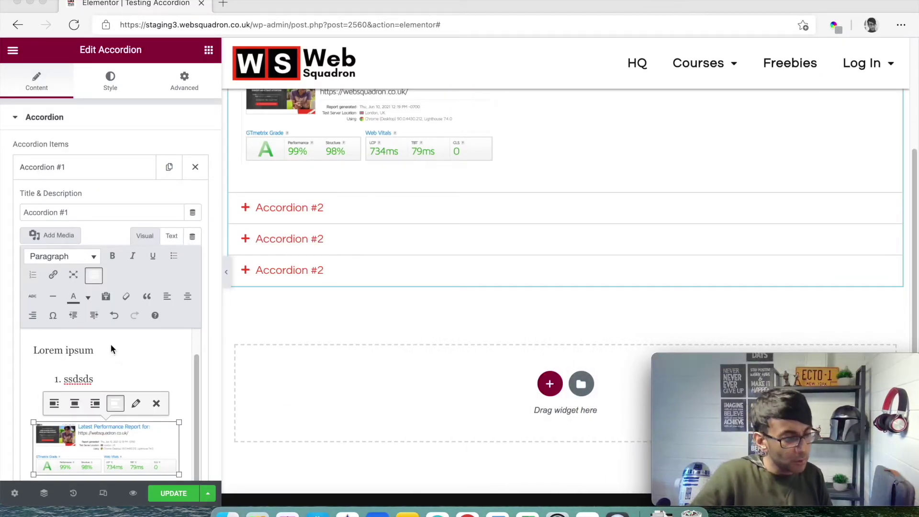
Add '23232 ddddd' and 'dd' lines to Accordion #1's content
{"action": "left_click", "coordinate": [134, 369]}
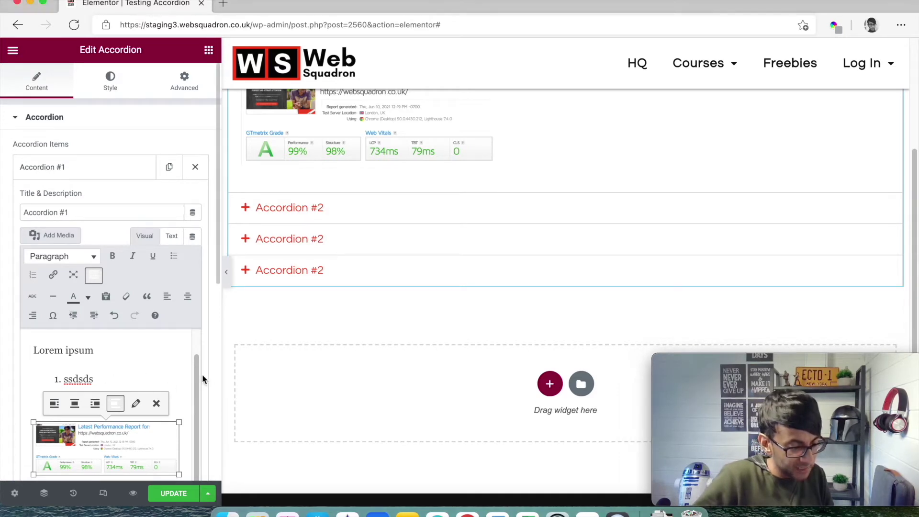
{"action": "key", "text": "Return"}
{"action": "type", "text": "23232 "}
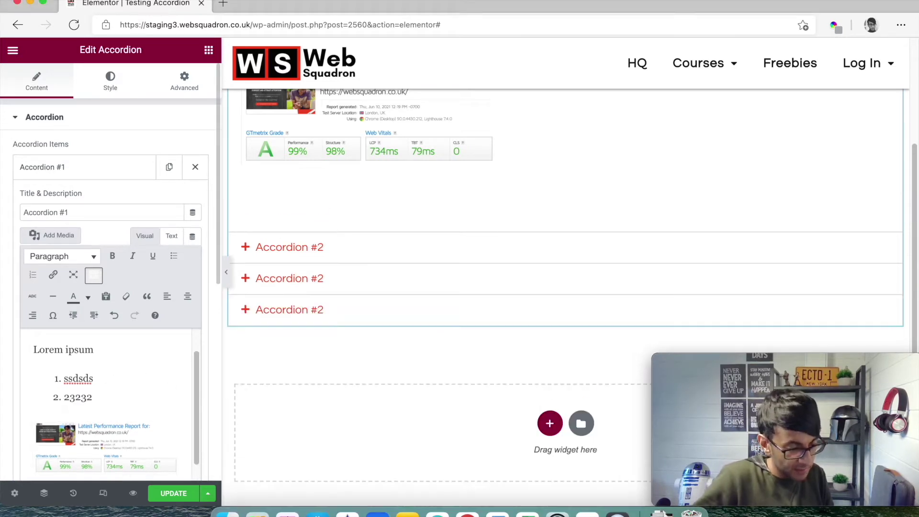
{"action": "type", "text": "ddddd"}
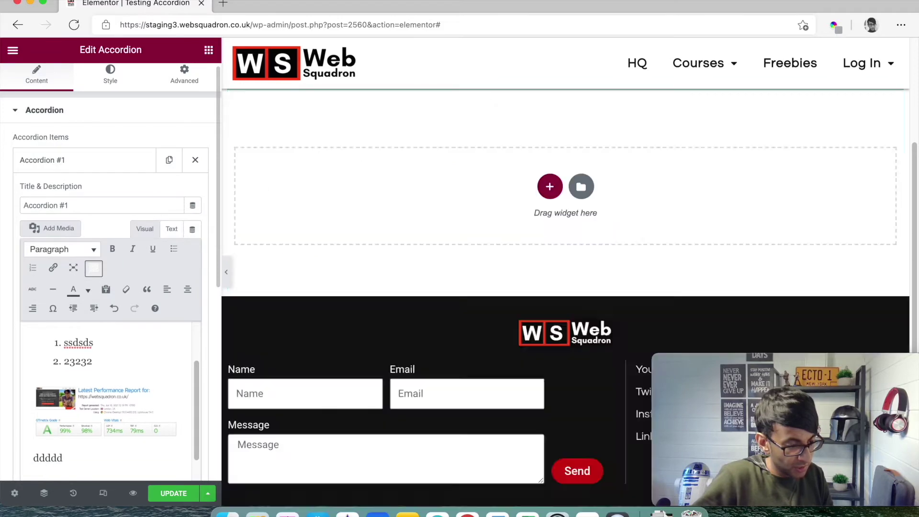
{"action": "key", "text": "Return"}
{"action": "type", "text": "dd"}
Make the word 'ddddd' bold and blue
{"action": "double_click", "coordinate": [48, 443]}
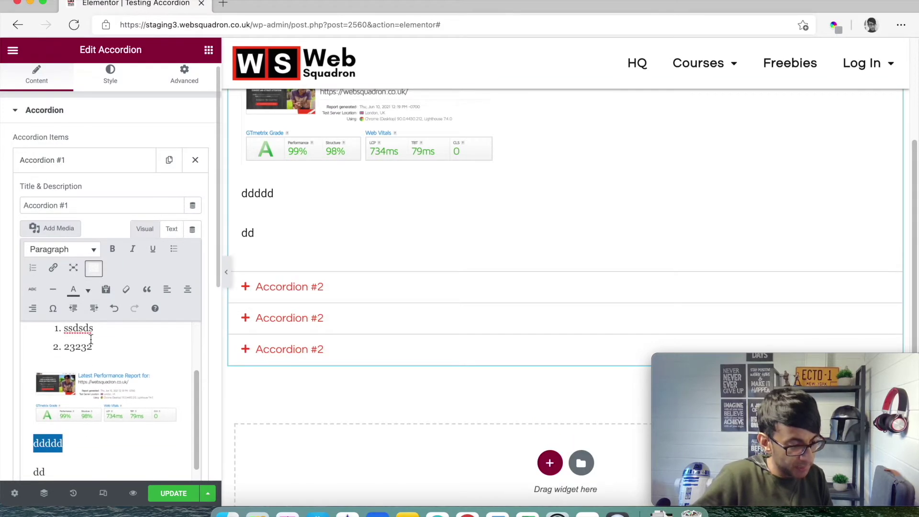
{"action": "left_click", "coordinate": [112, 249]}
{"action": "left_click", "coordinate": [88, 290]}
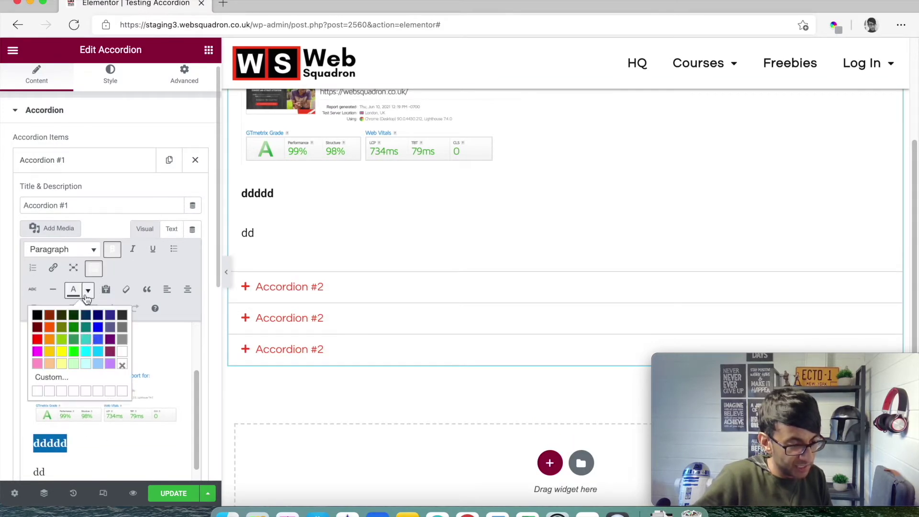
{"action": "left_click", "coordinate": [98, 327]}
{"action": "left_click", "coordinate": [143, 441]}
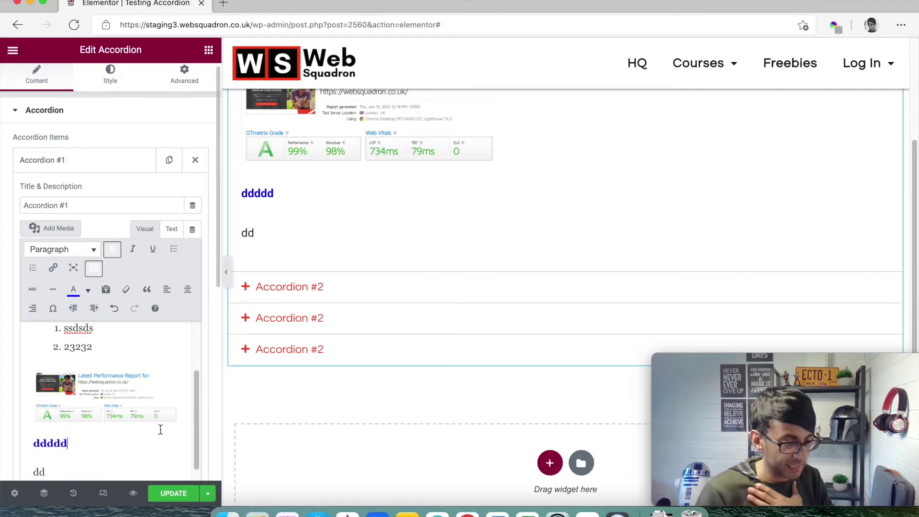
Switch the description editor to the Text (HTML) view
{"action": "scroll", "coordinate": [344, 322], "scroll_direction": "up", "scroll_amount": 5}
{"action": "mouse_move", "coordinate": [767, 366]}
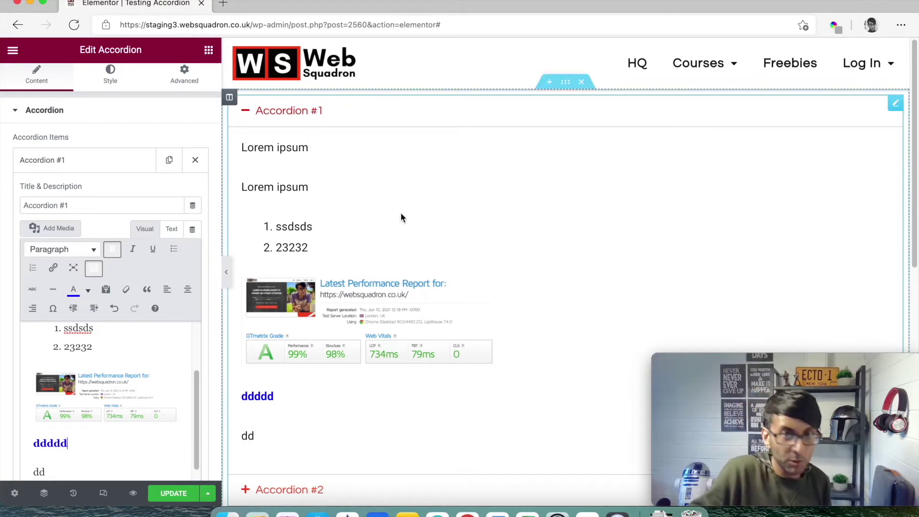
{"action": "left_click", "coordinate": [169, 229]}
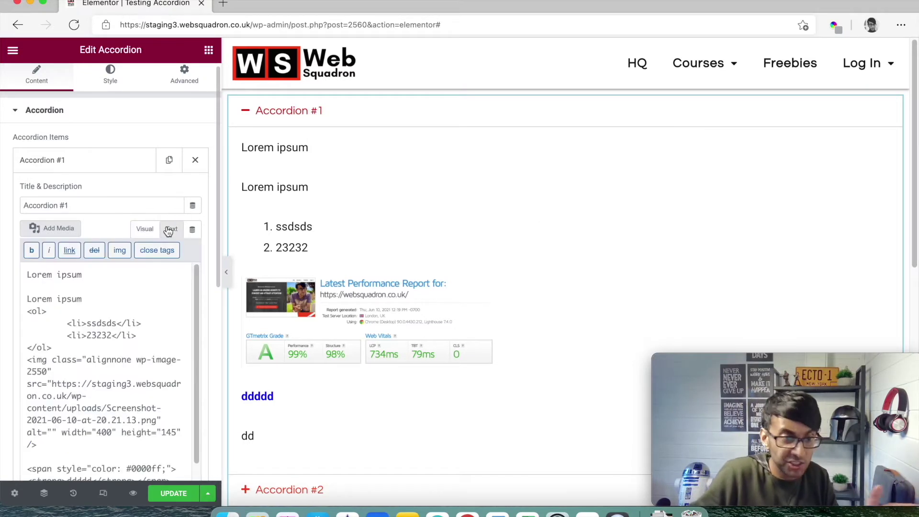
Collapse Accordion #1, expand Accordion #2 to check its text, and save the page with Update
{"action": "scroll", "coordinate": [115, 335], "scroll_direction": "down", "scroll_amount": 5}
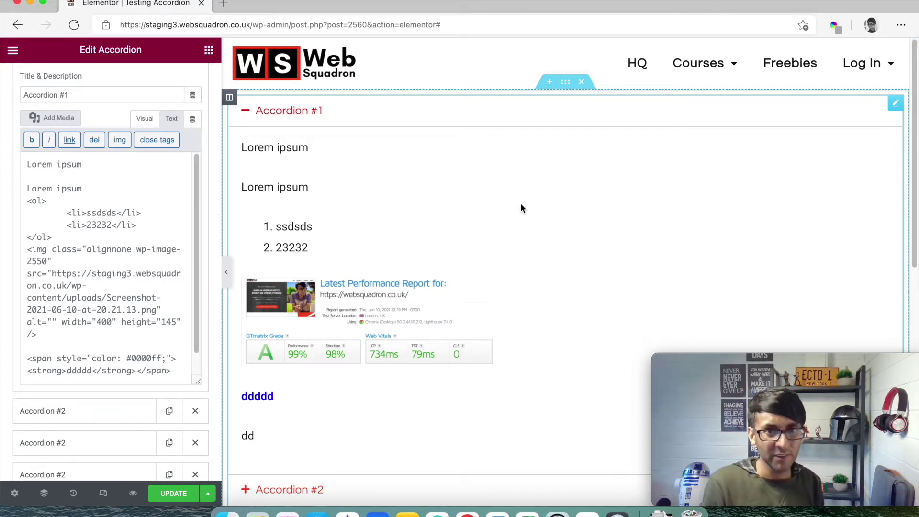
{"action": "left_click", "coordinate": [316, 111]}
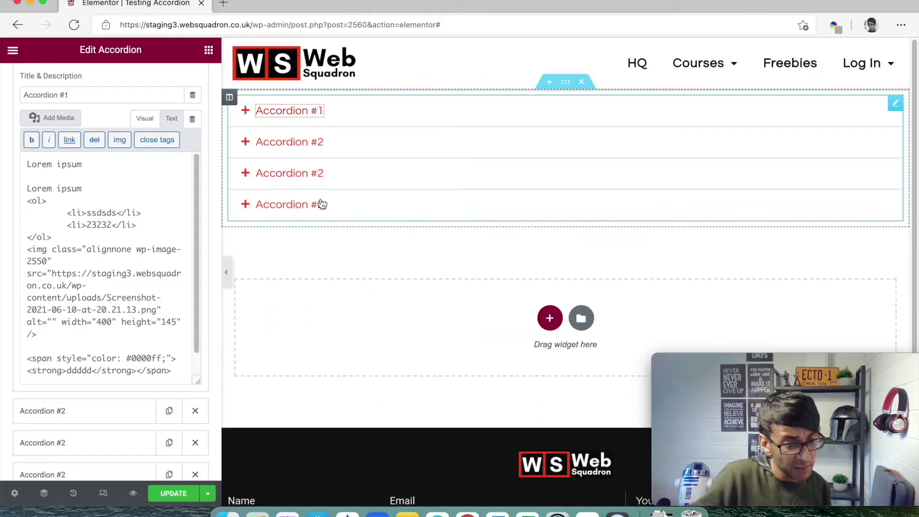
{"action": "left_click", "coordinate": [337, 148]}
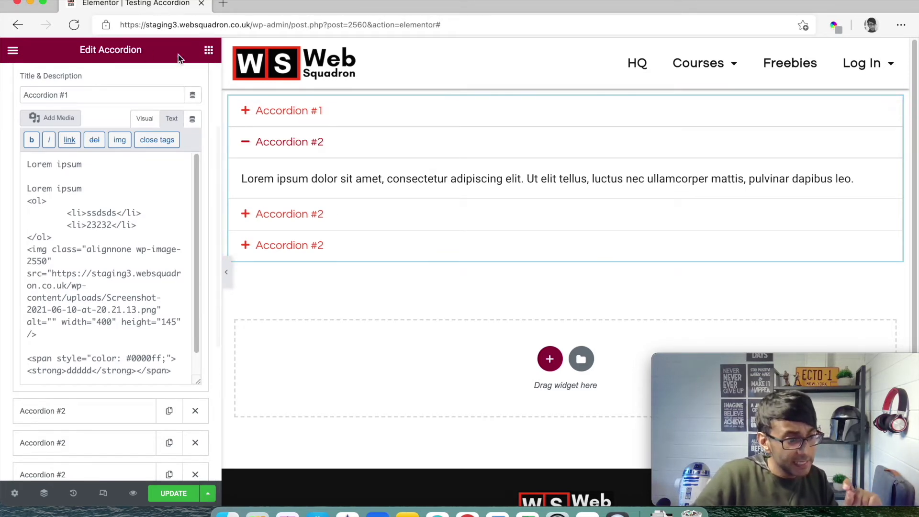
{"action": "left_click", "coordinate": [185, 489]}
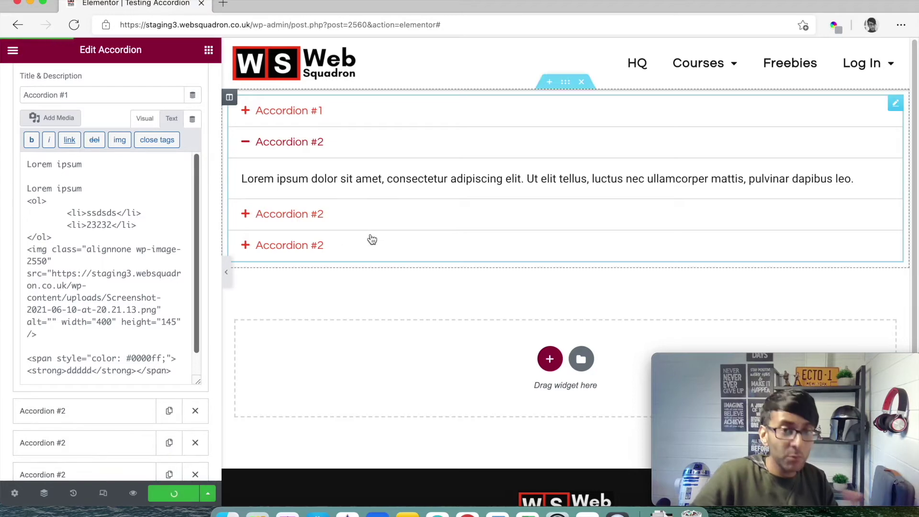
{"action": "left_click_drag", "start_coordinate": [290, 24], "coordinate": [563, 30]}
Go to the WordPress dashboard and open Templates > Saved Templates
{"action": "key", "text": "BackSpace"}
{"action": "key", "text": "Return"}
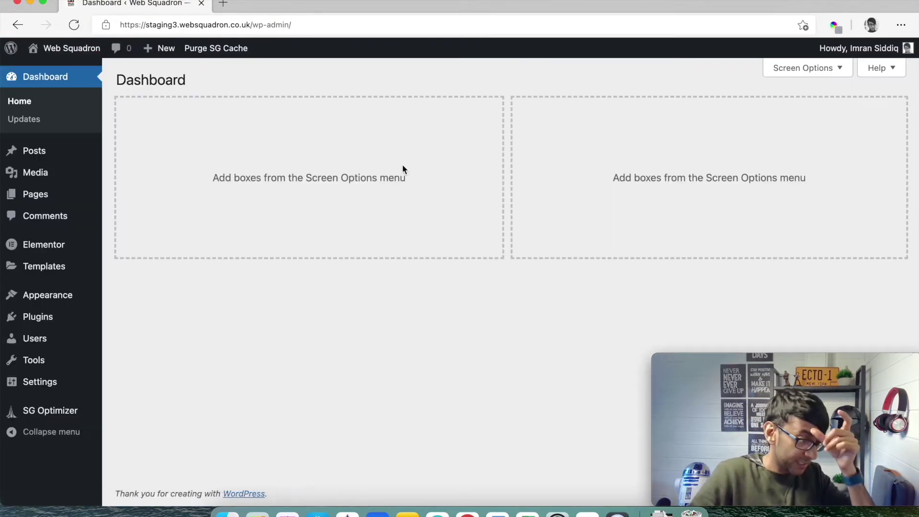
{"action": "mouse_move", "coordinate": [70, 268]}
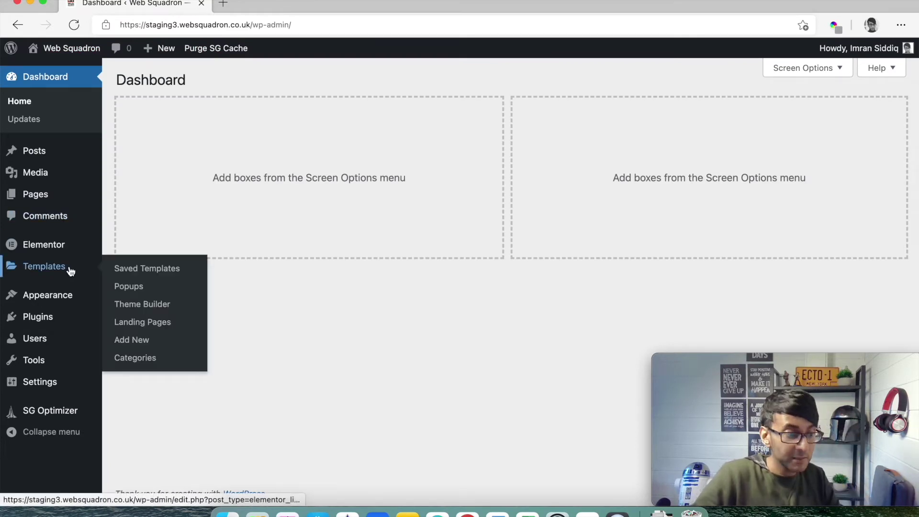
{"action": "left_click", "coordinate": [164, 272]}
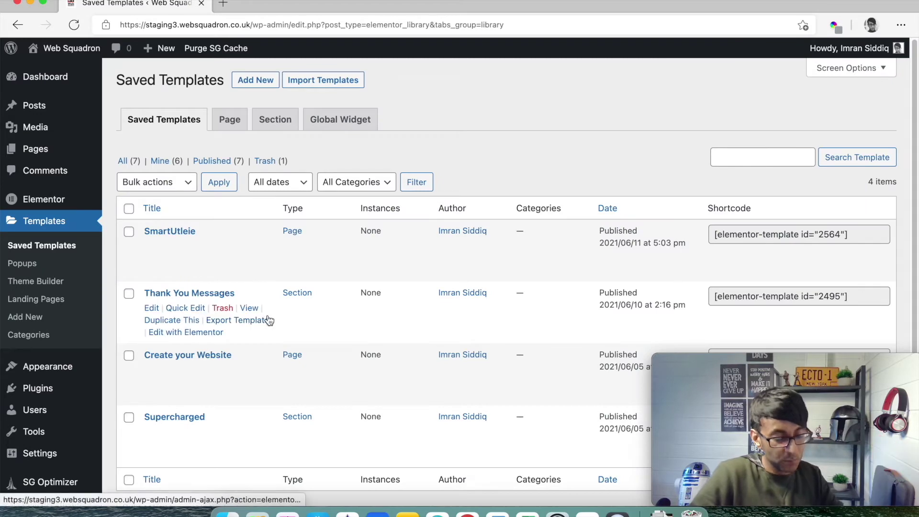
Create a new Section template named 'Accordion 2'
{"action": "left_click", "coordinate": [261, 84]}
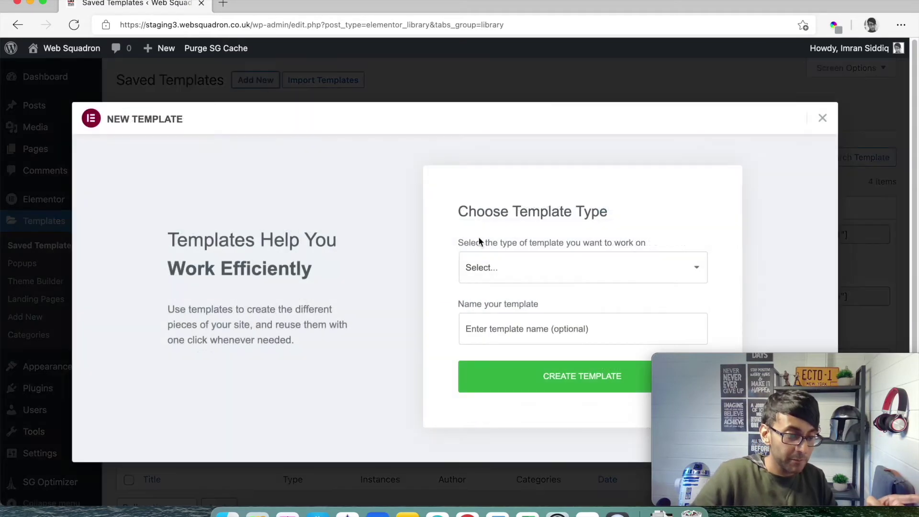
{"action": "left_click", "coordinate": [489, 267]}
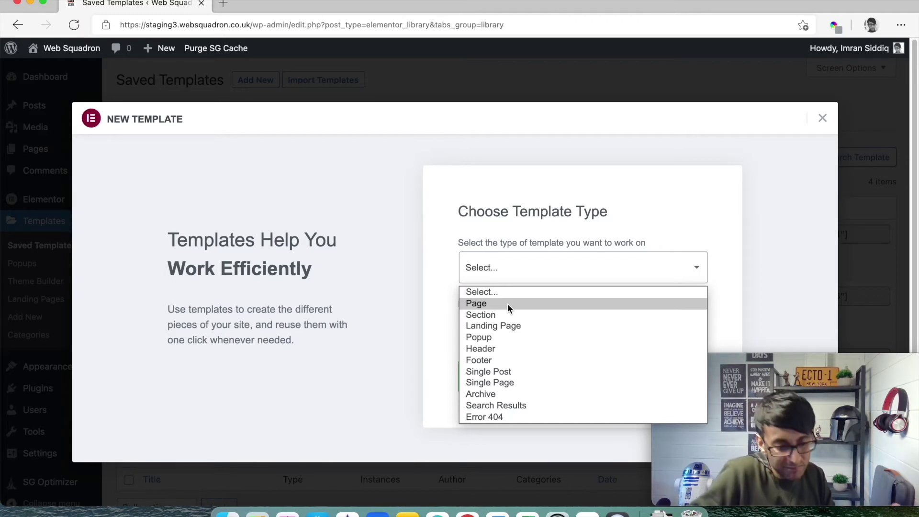
{"action": "left_click", "coordinate": [508, 314]}
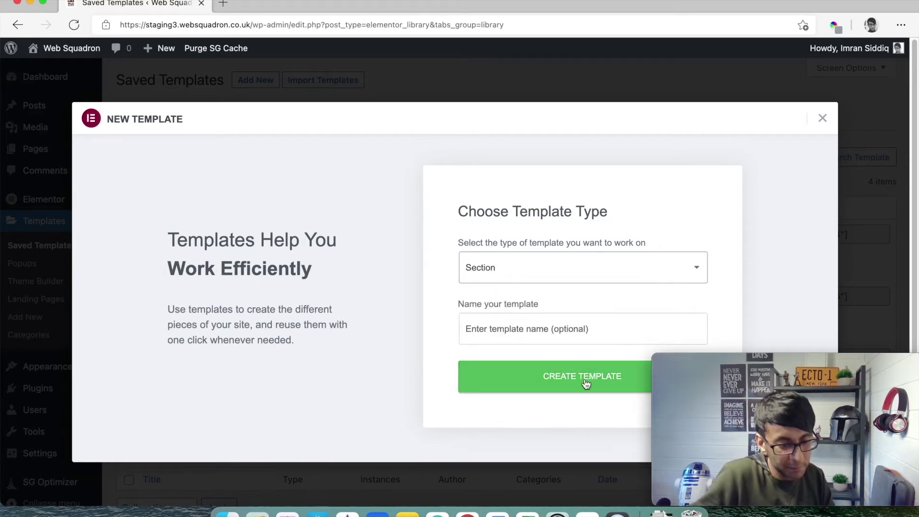
{"action": "left_click", "coordinate": [545, 339]}
{"action": "type", "text": "Accordion"}
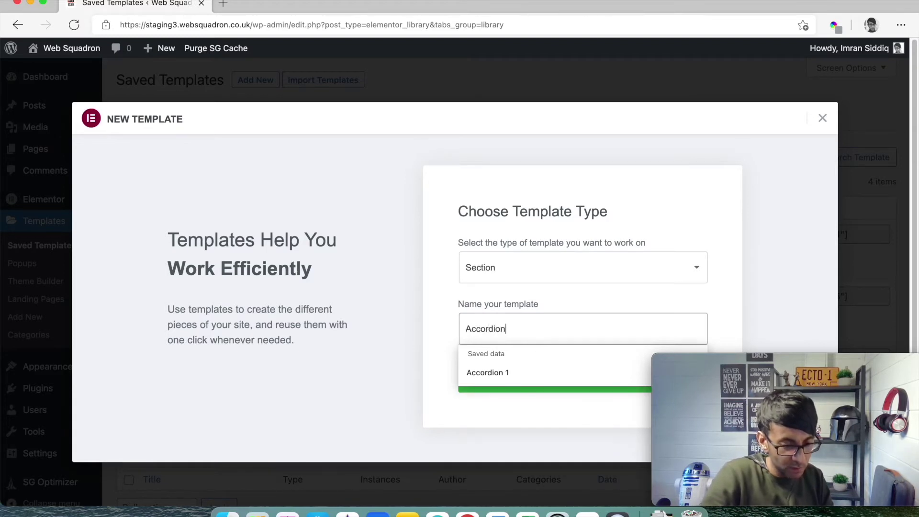
{"action": "type", "text": " 2"}
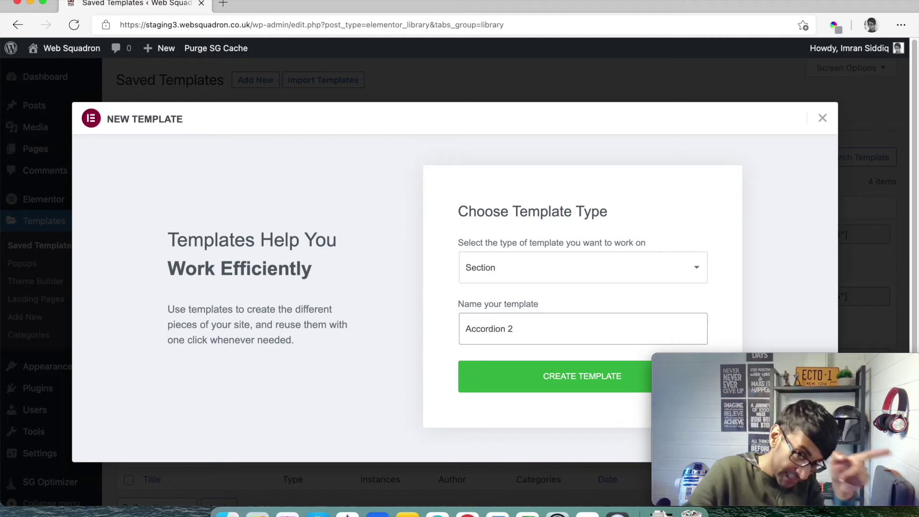
{"action": "left_click", "coordinate": [584, 381]}
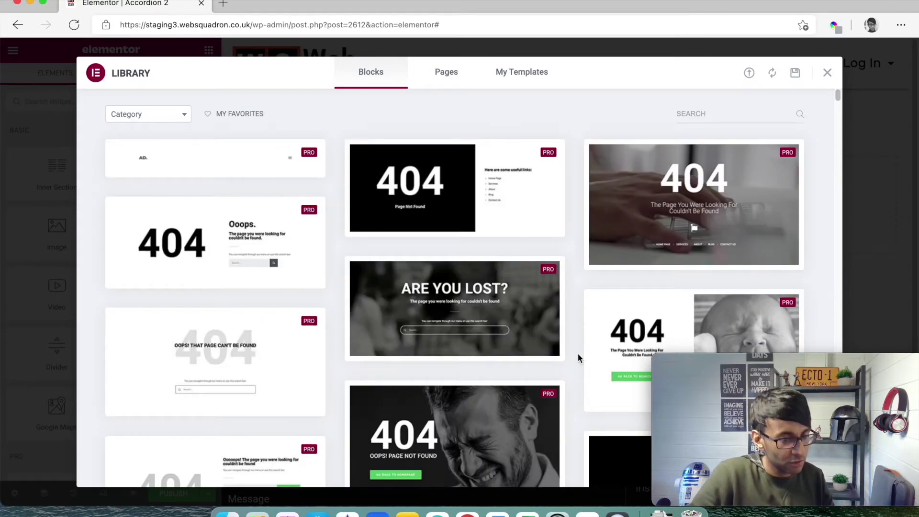
Browse the block library, filter it to Clients, then close the library
{"action": "scroll", "coordinate": [535, 296], "scroll_direction": "down", "scroll_amount": 3}
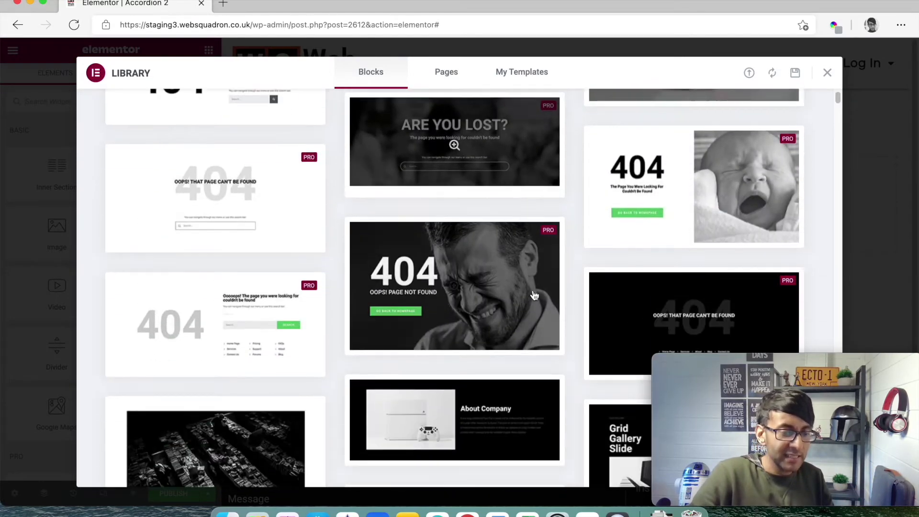
{"action": "scroll", "coordinate": [535, 295], "scroll_direction": "down", "scroll_amount": 2}
{"action": "scroll", "coordinate": [441, 287], "scroll_direction": "up", "scroll_amount": 5}
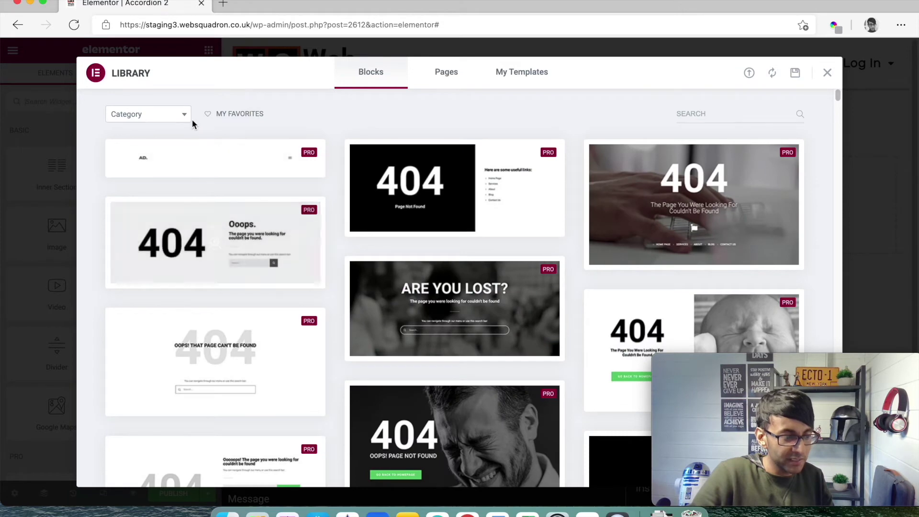
{"action": "left_click", "coordinate": [189, 119]}
{"action": "left_click", "coordinate": [124, 229]}
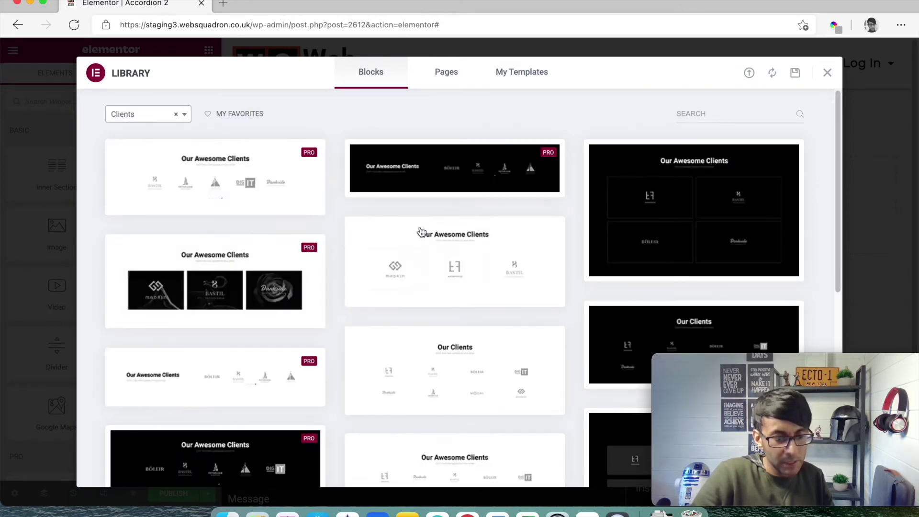
{"action": "left_click", "coordinate": [828, 74]}
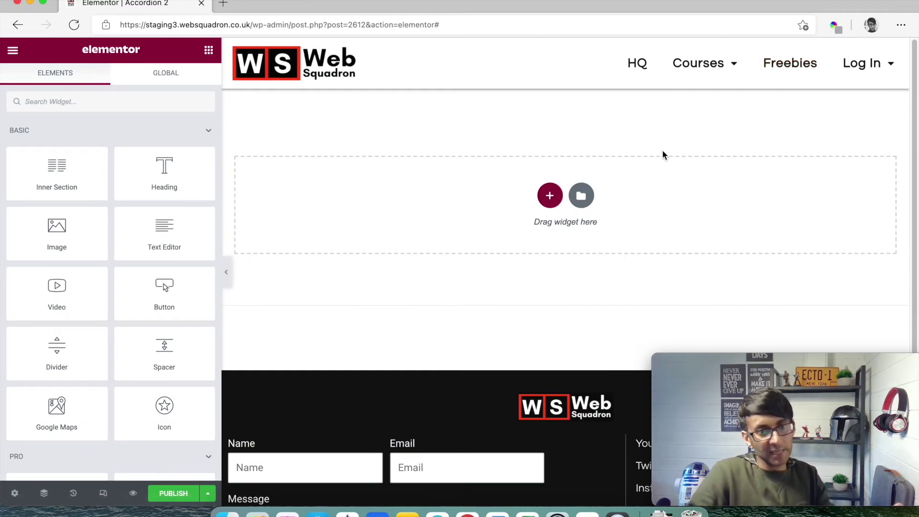
Add a two-column section and set its structure to 66/33
{"action": "left_click", "coordinate": [549, 195]}
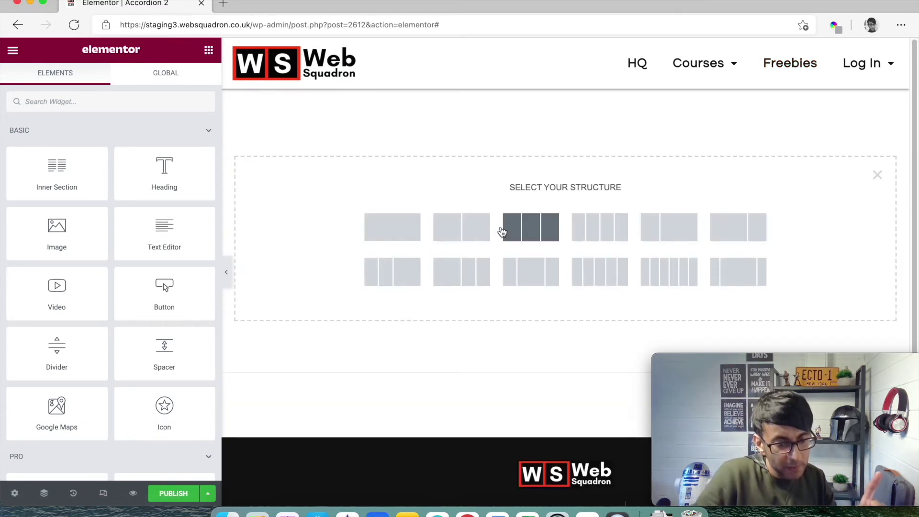
{"action": "left_click", "coordinate": [458, 230]}
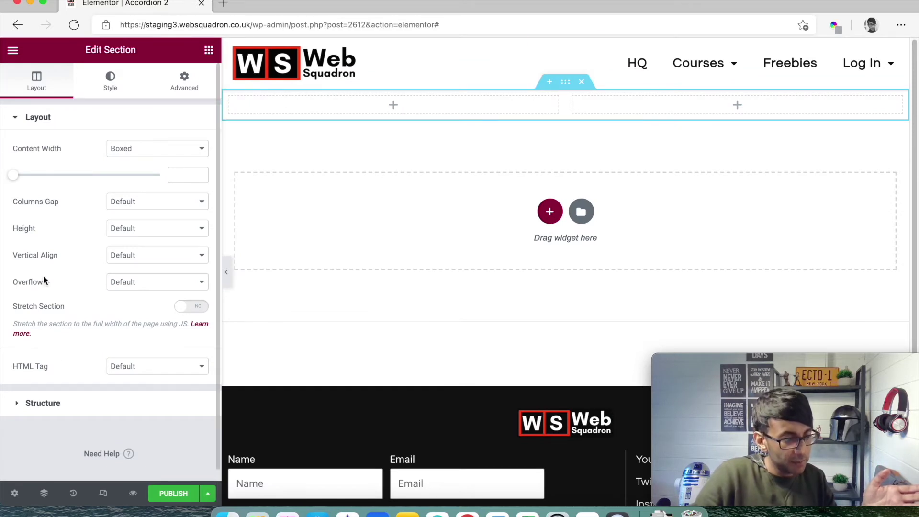
{"action": "left_click", "coordinate": [43, 402]}
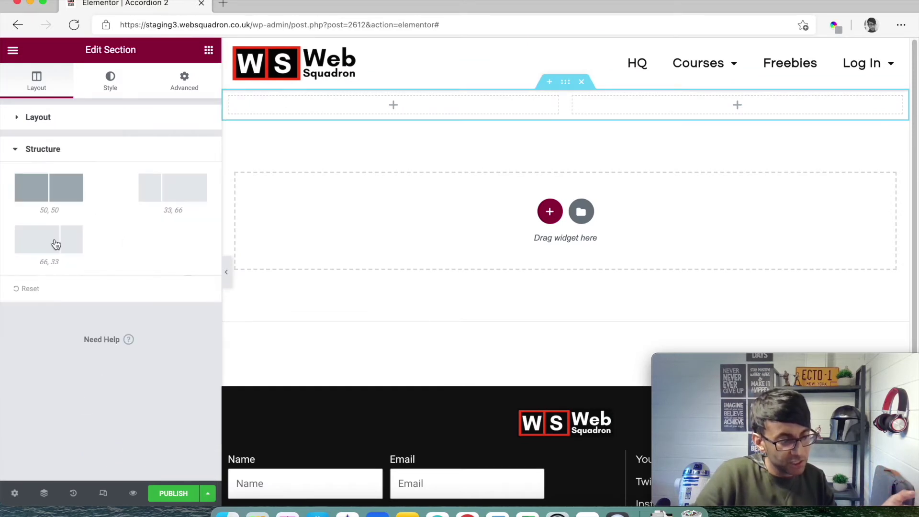
{"action": "left_click", "coordinate": [55, 245]}
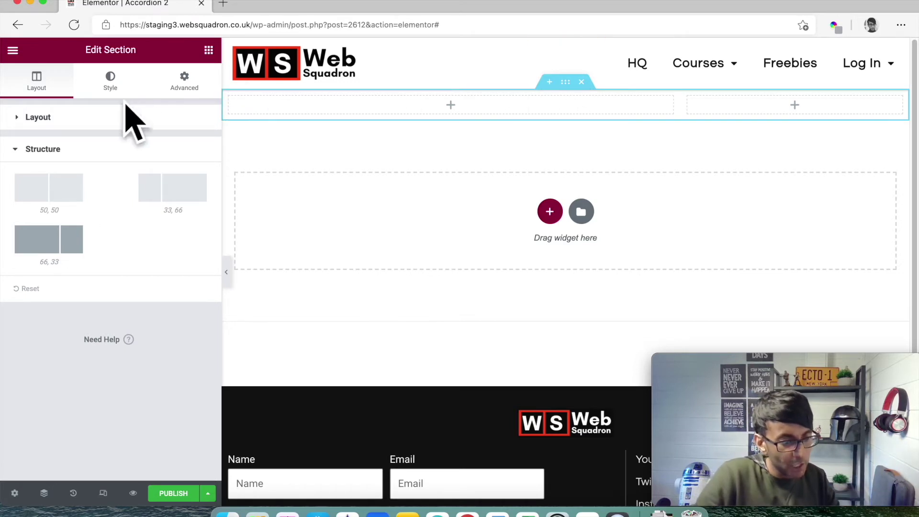
{"action": "left_click", "coordinate": [209, 50]}
Place a Heading in the left column with weight 600 and a 41 px font size
{"action": "left_click_drag", "start_coordinate": [150, 173], "coordinate": [344, 109]}
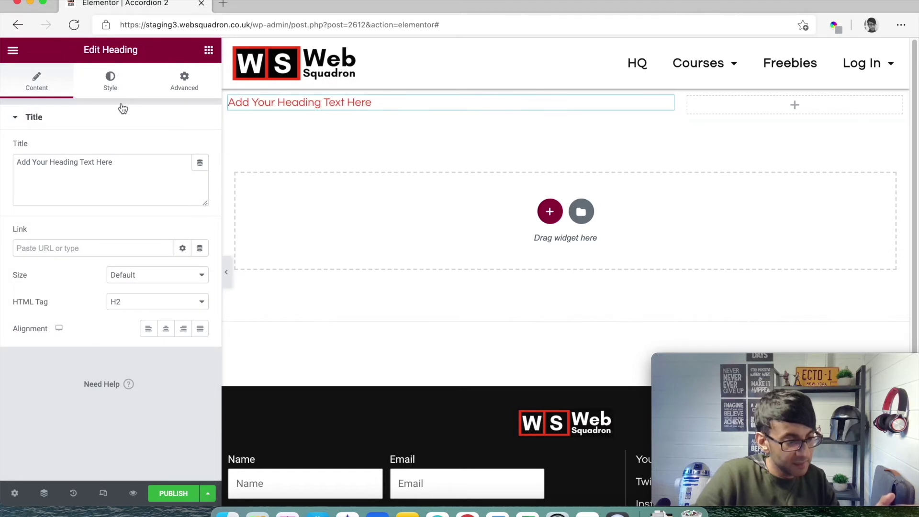
{"action": "left_click", "coordinate": [115, 87]}
{"action": "left_click", "coordinate": [199, 176]}
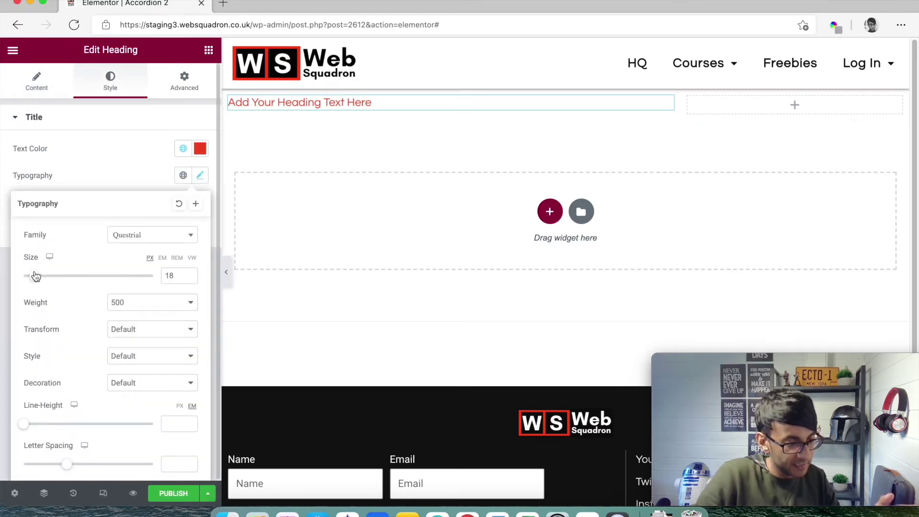
{"action": "mouse_move", "coordinate": [35, 276]}
{"action": "left_mouse_down"}
{"action": "mouse_move", "coordinate": [64, 277]}
{"action": "mouse_move", "coordinate": [52, 281]}
{"action": "left_mouse_up"}
{"action": "left_click", "coordinate": [137, 304]}
{"action": "left_click", "coordinate": [132, 367]}
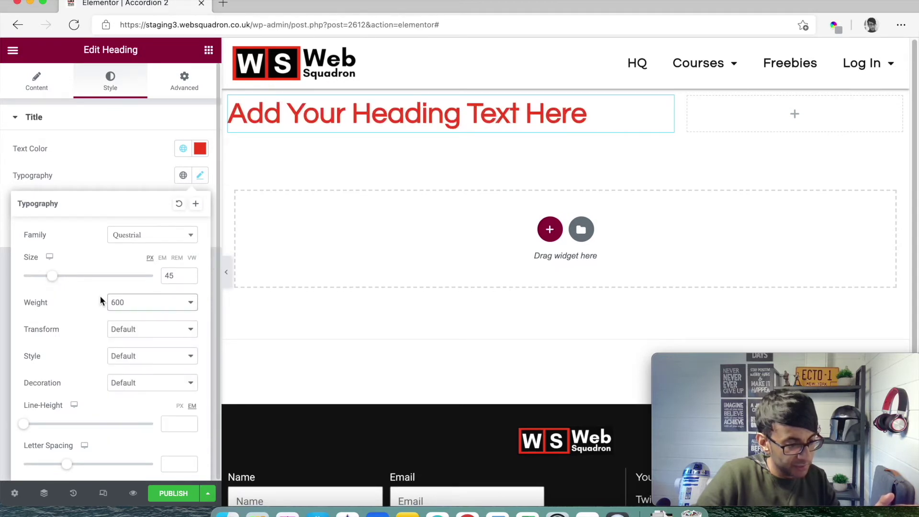
{"action": "left_click_drag", "start_coordinate": [52, 285], "coordinate": [50, 282]}
{"action": "left_click", "coordinate": [209, 50]}
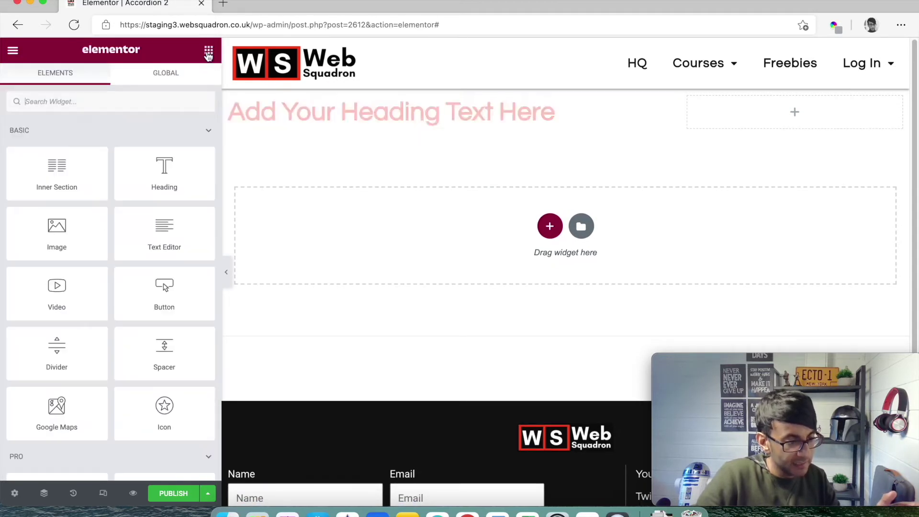
Add a Text Editor paragraph in #111111 below the heading, then a Click here button beneath it
{"action": "left_click_drag", "start_coordinate": [164, 229], "coordinate": [335, 128]}
{"action": "left_click", "coordinate": [122, 94]}
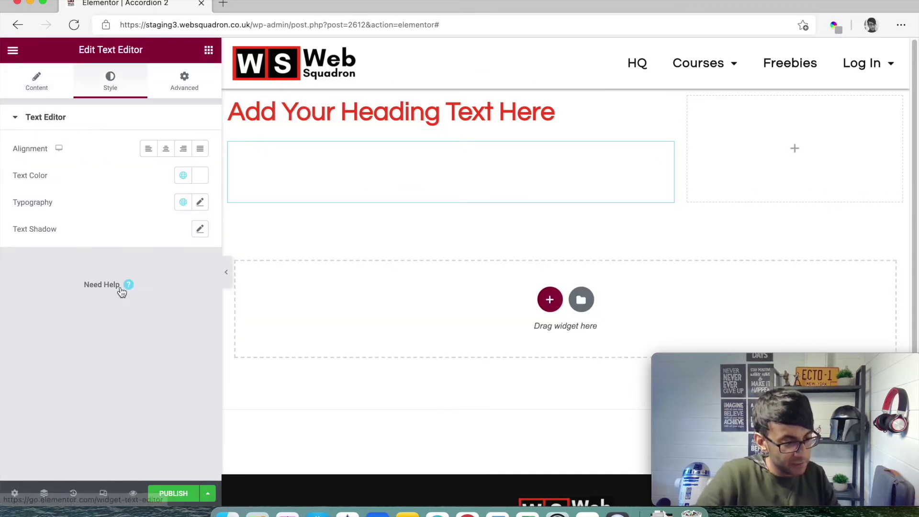
{"action": "left_click", "coordinate": [183, 176]}
{"action": "left_click", "coordinate": [120, 369]}
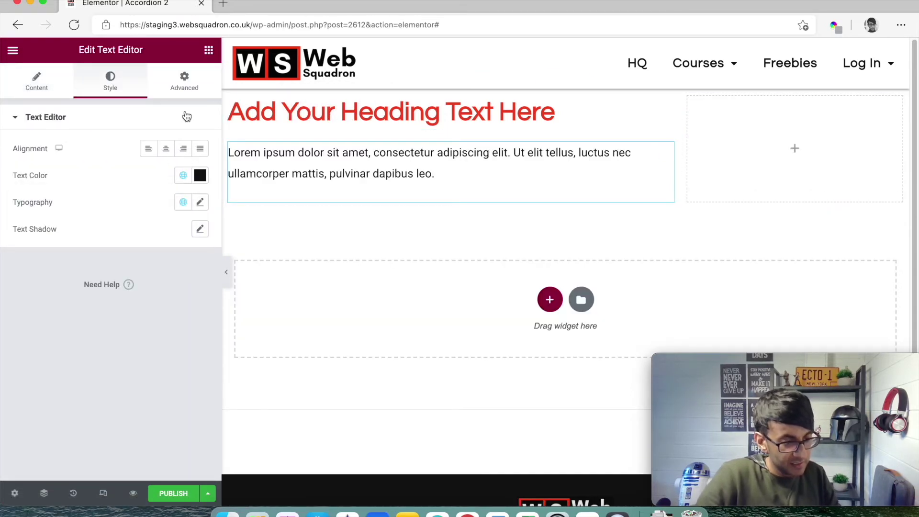
{"action": "left_click", "coordinate": [209, 50]}
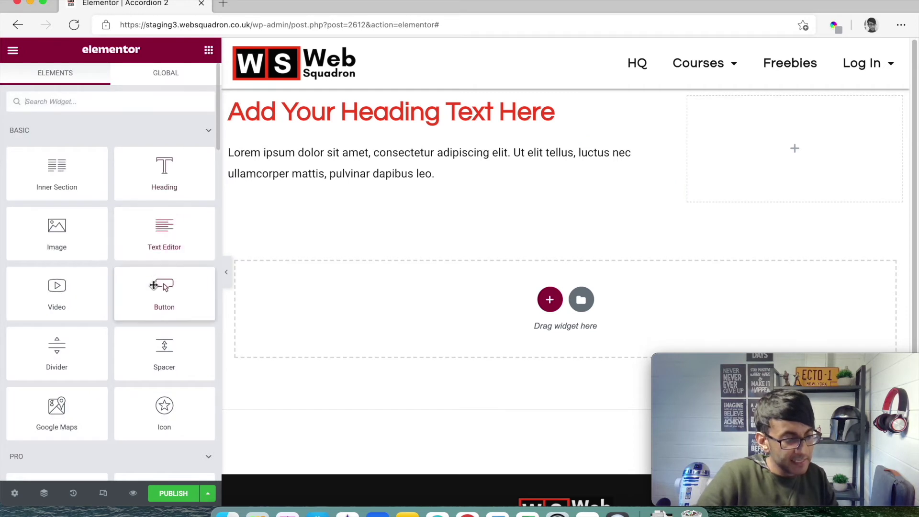
{"action": "left_click_drag", "start_coordinate": [164, 311], "coordinate": [285, 191]}
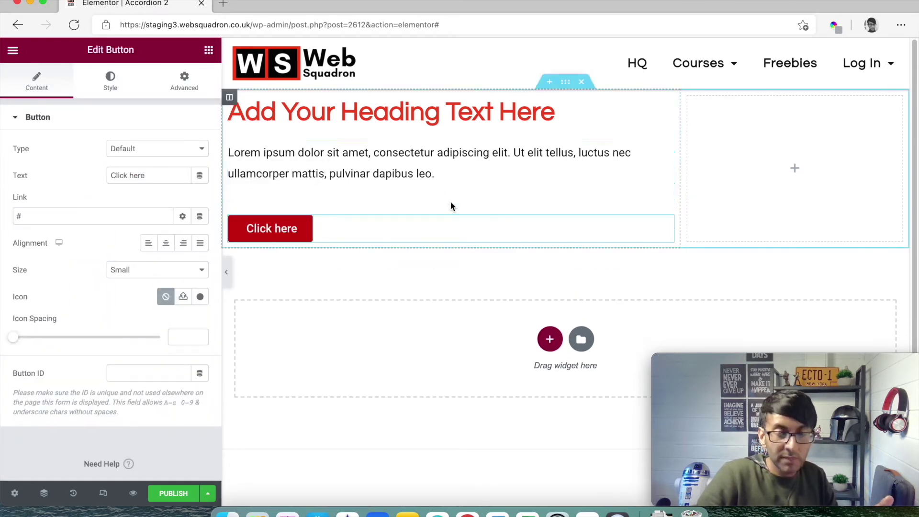
{"action": "left_click", "coordinate": [209, 50]}
Search 'form' and place a Form in the right column with black label text
{"action": "left_click", "coordinate": [151, 102]}
{"action": "type", "text": "form"}
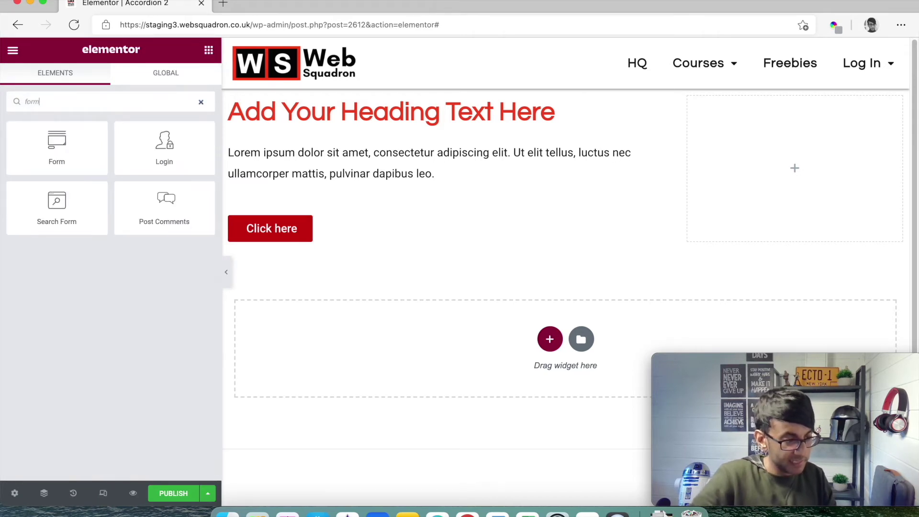
{"action": "left_click_drag", "start_coordinate": [60, 149], "coordinate": [777, 144]}
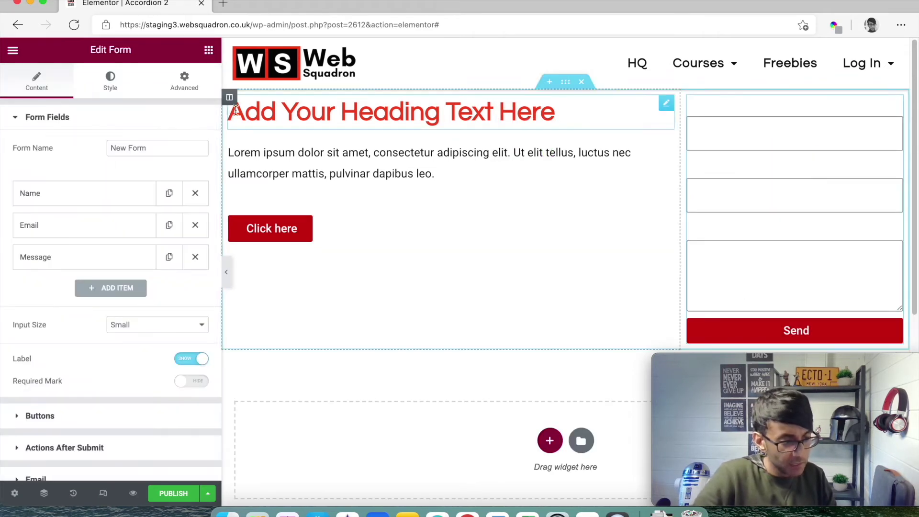
{"action": "left_click", "coordinate": [107, 85]}
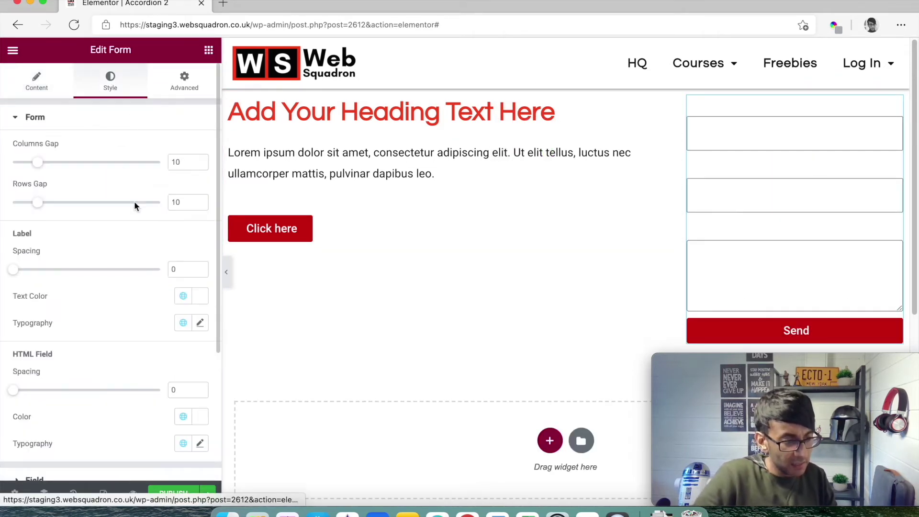
{"action": "left_click", "coordinate": [184, 296]}
{"action": "left_click", "coordinate": [127, 263]}
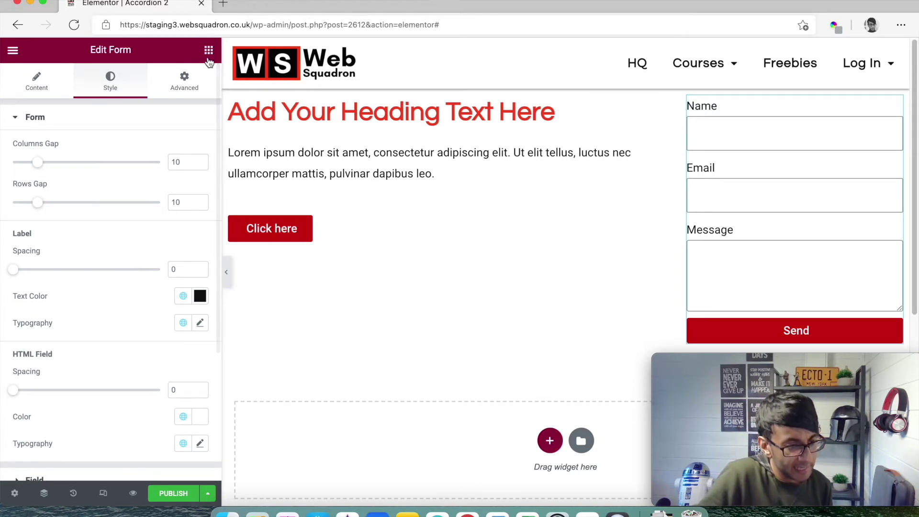
{"action": "left_click", "coordinate": [208, 51]}
Search 'goo' and add a Google Maps widget below the Click here button
{"action": "type", "text": "goo"}
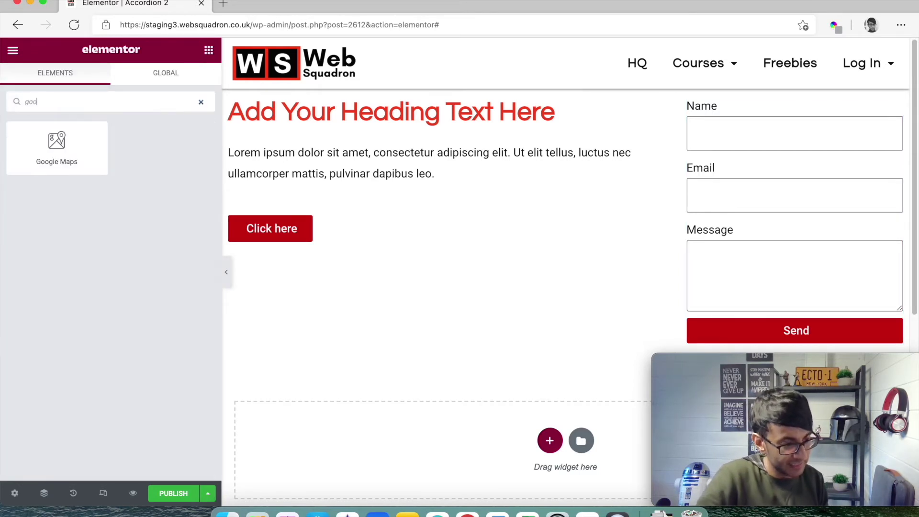
{"action": "left_click_drag", "start_coordinate": [56, 143], "coordinate": [401, 241]}
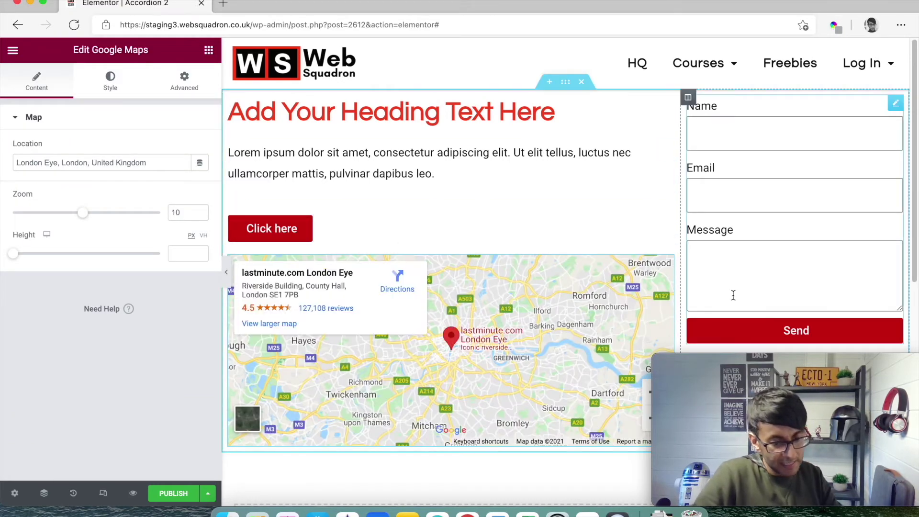
{"action": "scroll", "coordinate": [737, 302], "scroll_direction": "down", "scroll_amount": 5}
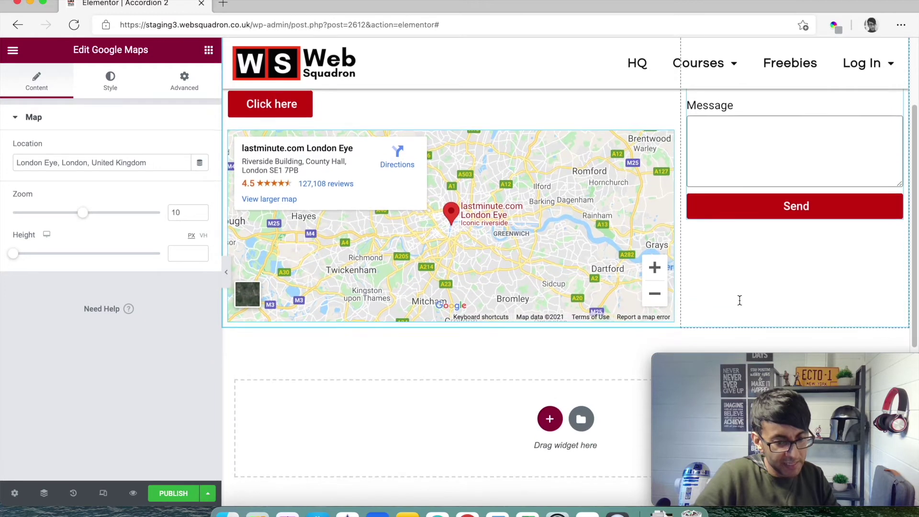
{"action": "scroll", "coordinate": [732, 312], "scroll_direction": "up", "scroll_amount": 5}
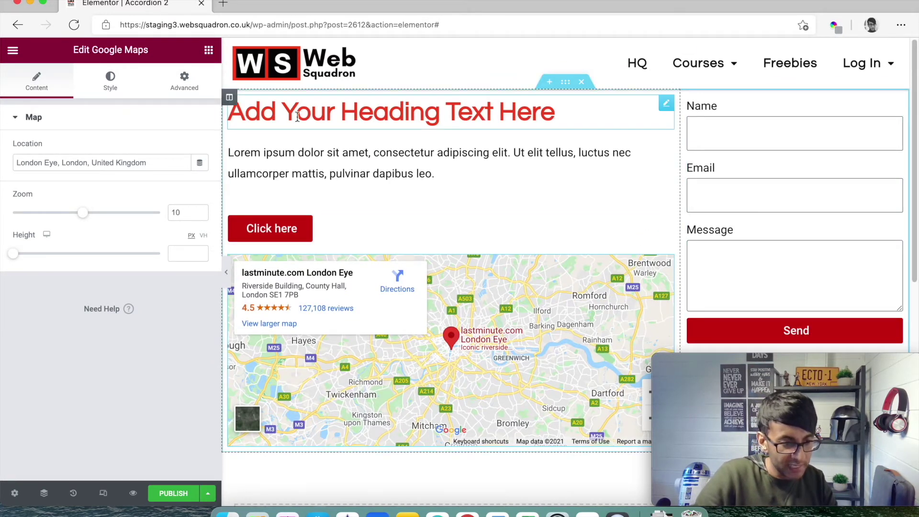
{"action": "left_click", "coordinate": [229, 98]}
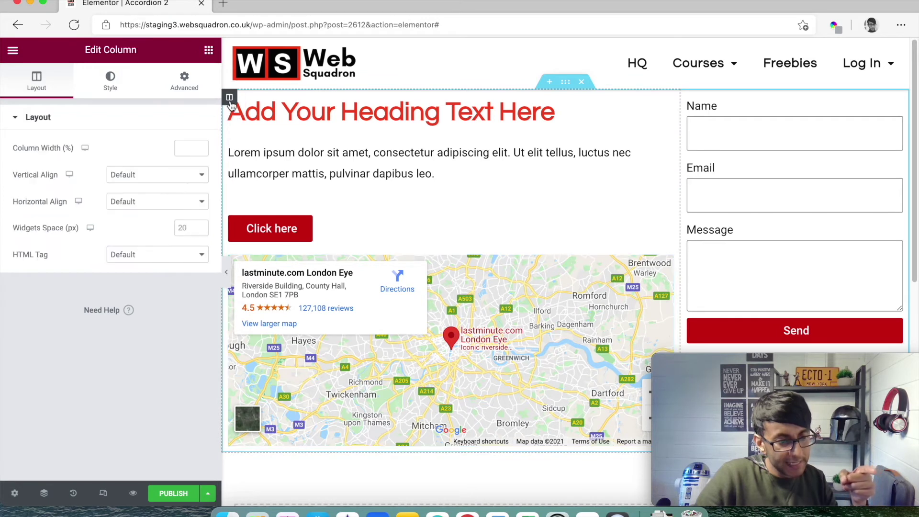
Give the left column a classic light grey global-colour background
{"action": "left_click", "coordinate": [113, 81]}
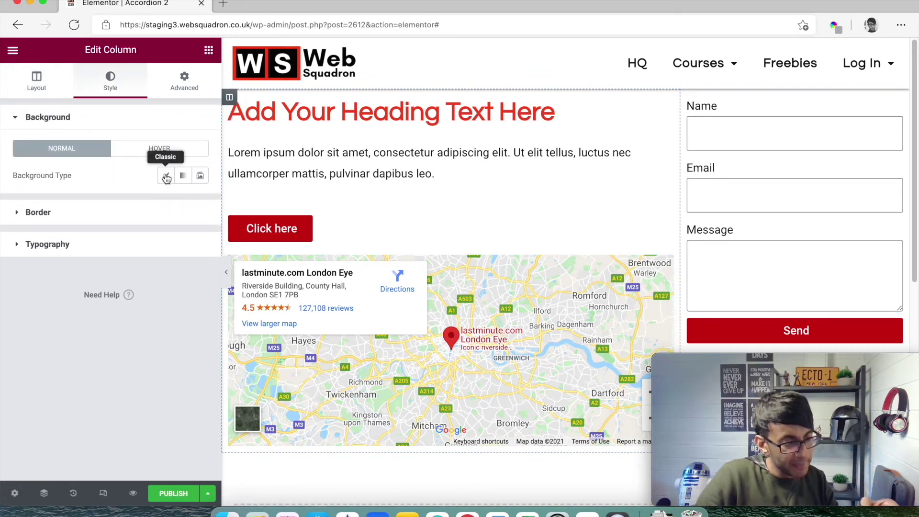
{"action": "left_click", "coordinate": [165, 175]}
{"action": "left_click", "coordinate": [181, 205]}
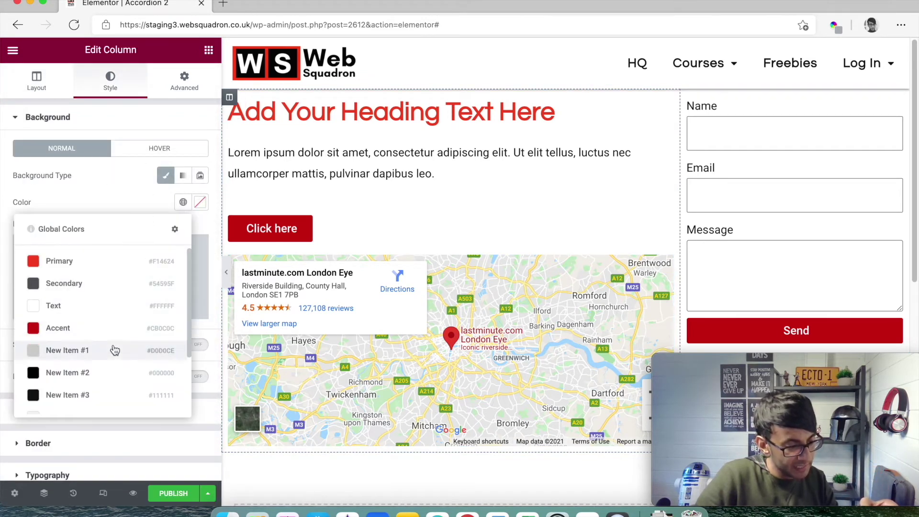
{"action": "scroll", "coordinate": [115, 352], "scroll_direction": "down", "scroll_amount": 1}
{"action": "scroll", "coordinate": [116, 353], "scroll_direction": "down", "scroll_amount": 3}
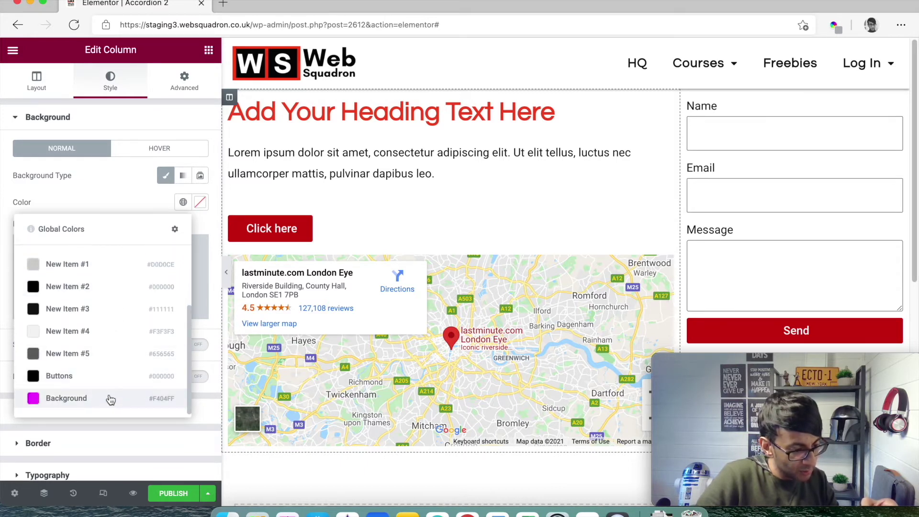
{"action": "left_click", "coordinate": [107, 338]}
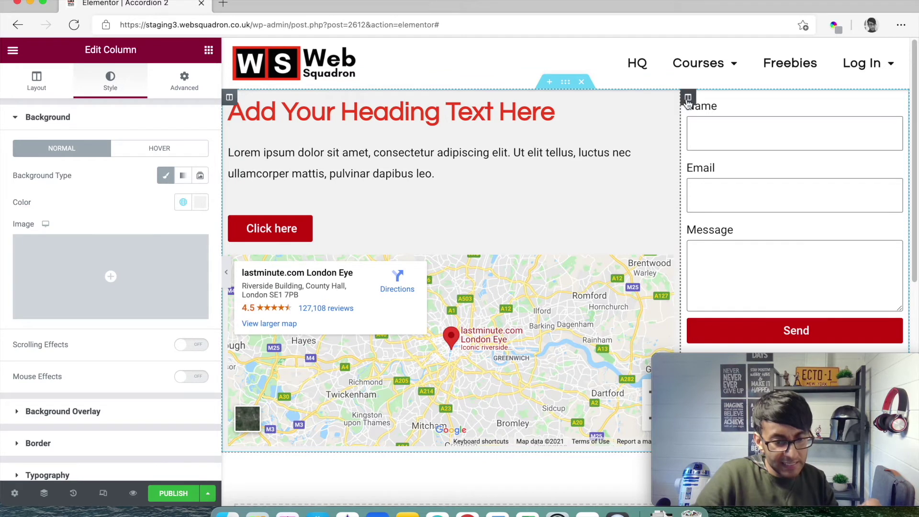
Give the right form column a classic black background
{"action": "left_click", "coordinate": [688, 99]}
{"action": "left_click", "coordinate": [110, 86]}
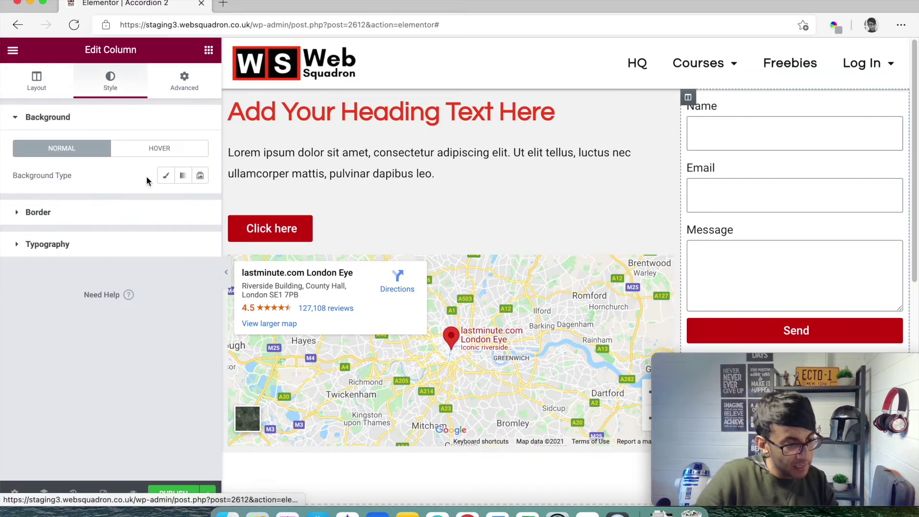
{"action": "left_click", "coordinate": [165, 175]}
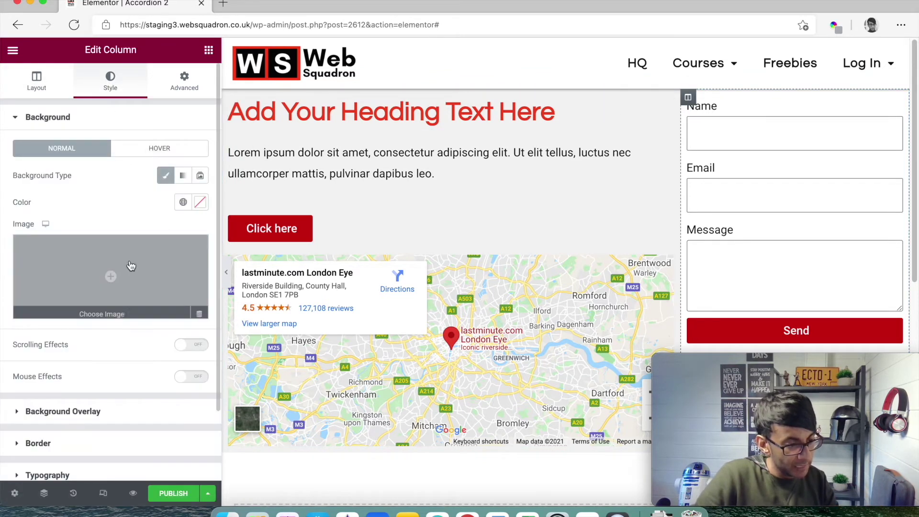
{"action": "left_click", "coordinate": [183, 202]}
{"action": "left_click", "coordinate": [115, 396]}
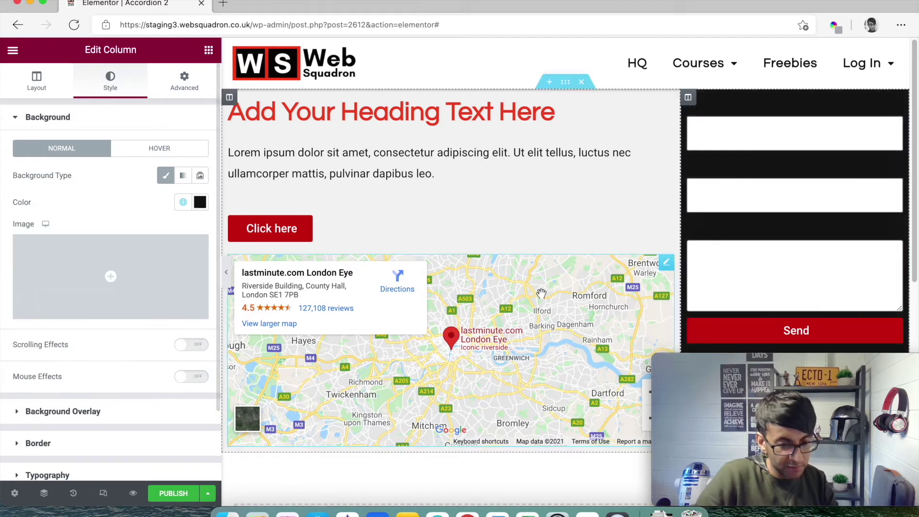
Make the form labels white and publish the Accordion 2 section
{"action": "left_click", "coordinate": [892, 106]}
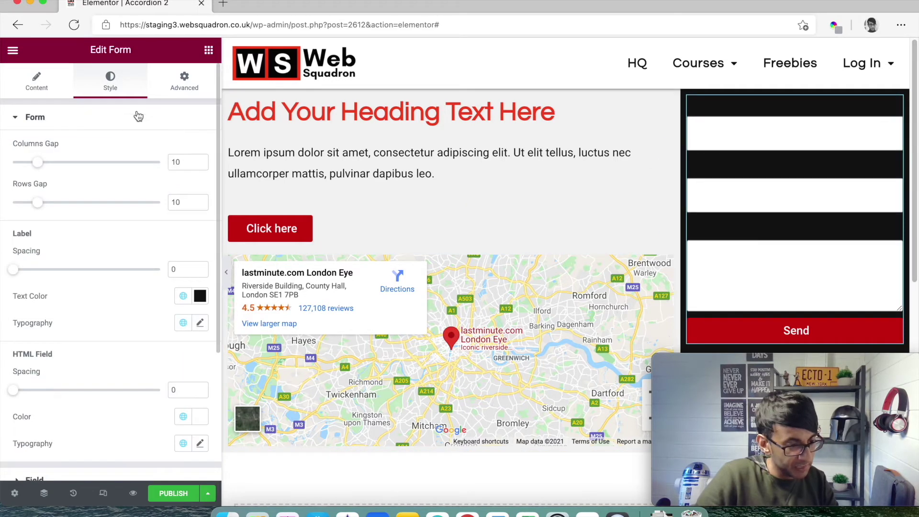
{"action": "left_click", "coordinate": [184, 296]}
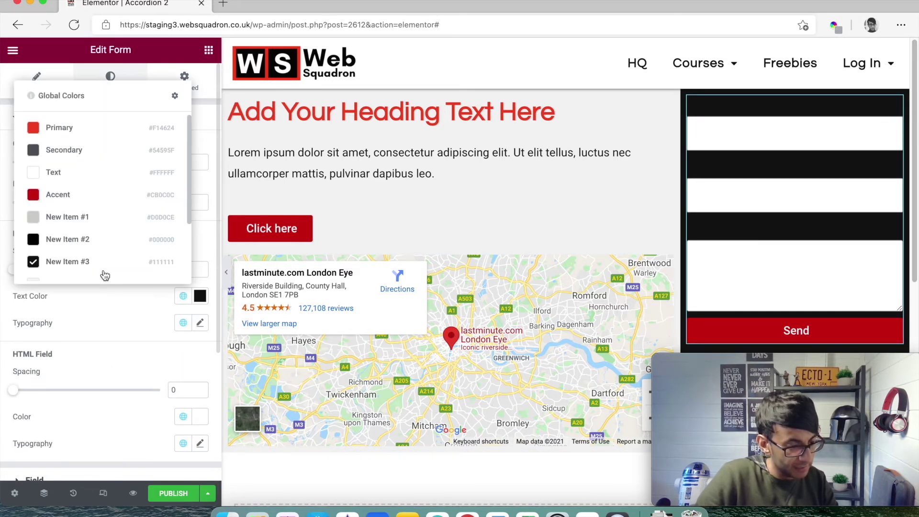
{"action": "left_click", "coordinate": [125, 173]}
{"action": "left_click", "coordinate": [177, 493]}
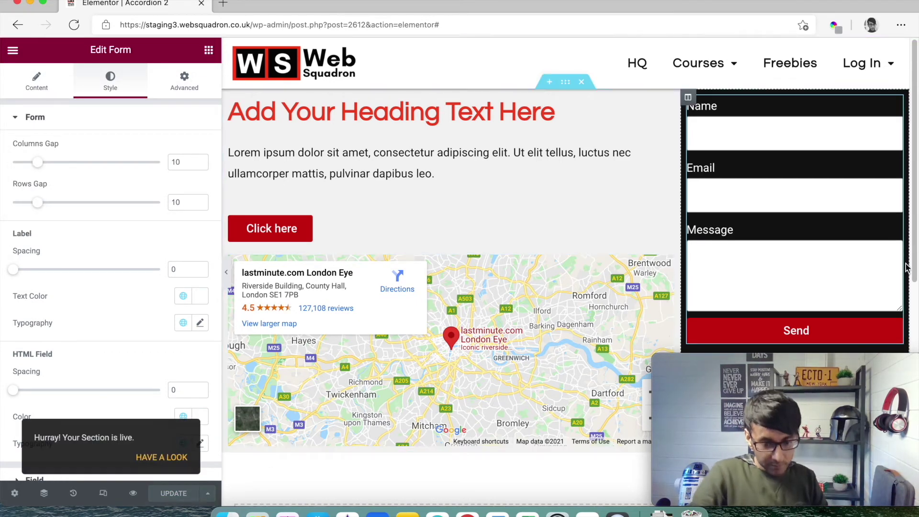
{"action": "scroll", "coordinate": [501, 322], "scroll_direction": "down", "scroll_amount": 1}
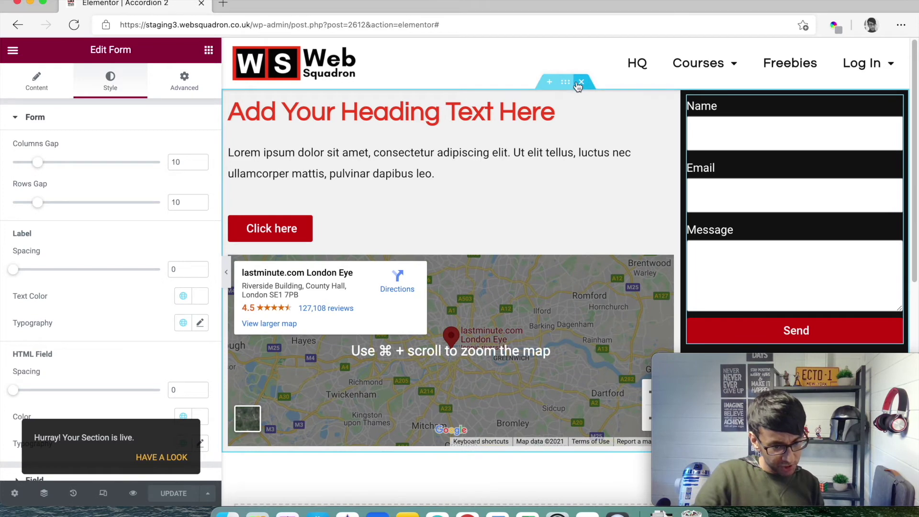
Link the section's four padding values and enter 20, then change it to 0
{"action": "left_click", "coordinate": [553, 84]}
{"action": "left_click", "coordinate": [186, 82]}
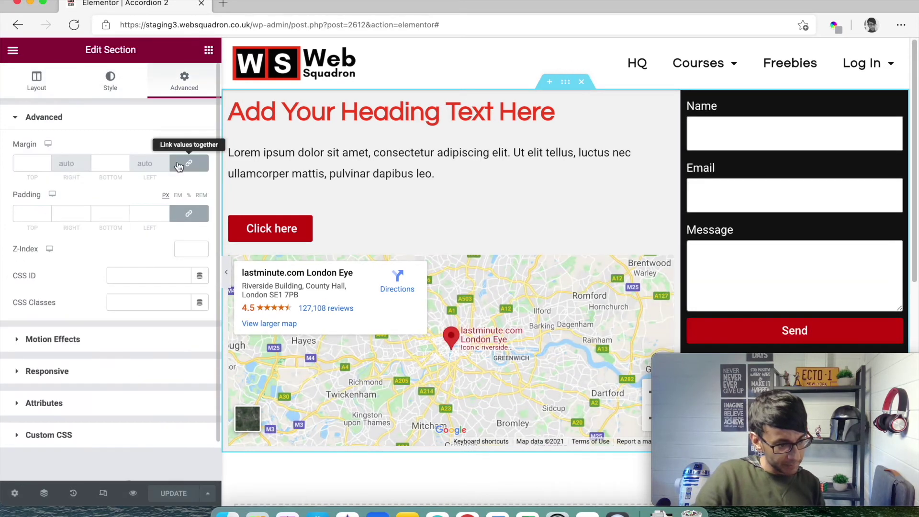
{"action": "left_click", "coordinate": [191, 214]}
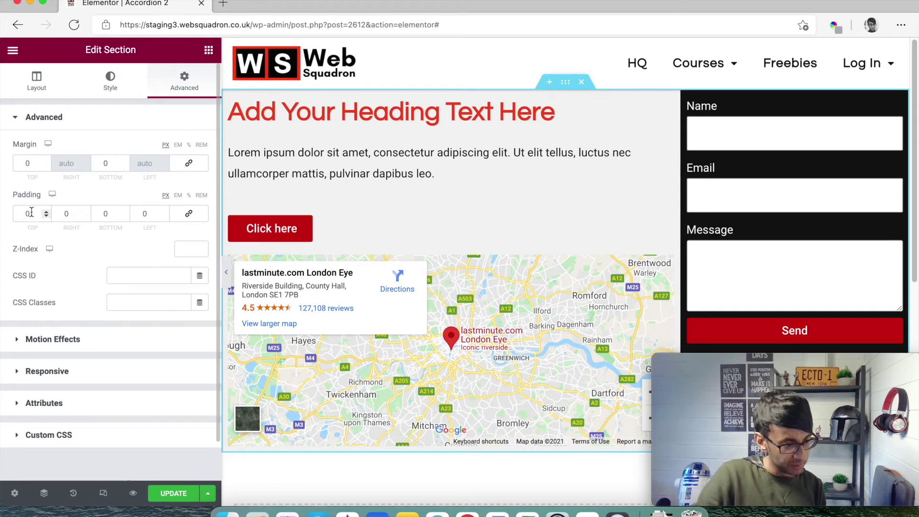
{"action": "left_click", "coordinate": [190, 214]}
{"action": "left_click", "coordinate": [15, 211]}
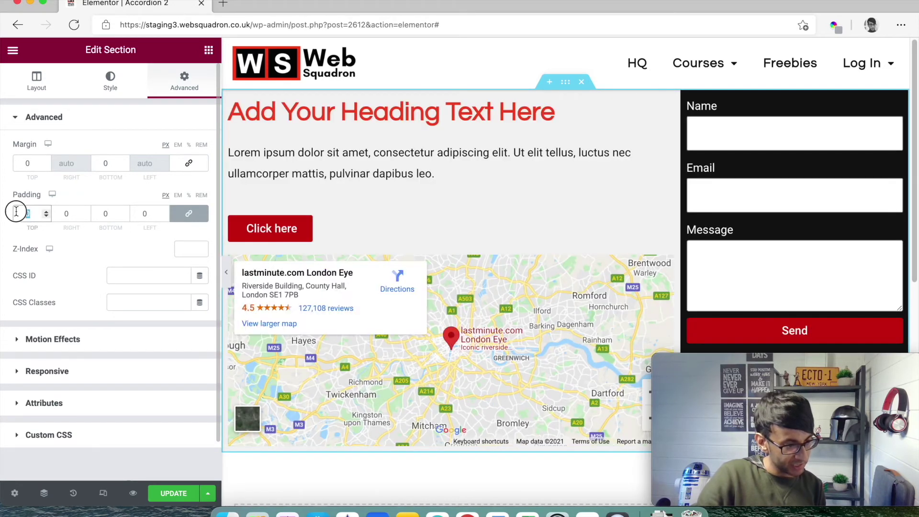
{"action": "type", "text": "20"}
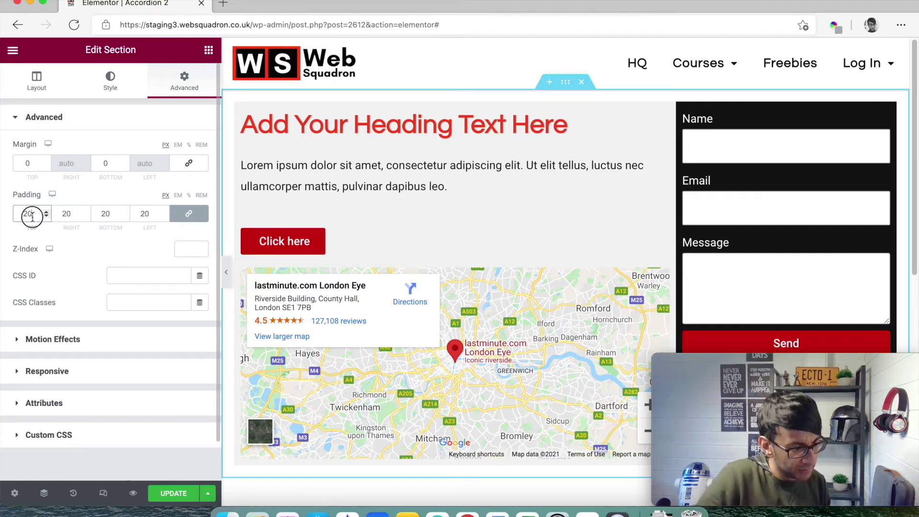
{"action": "type", "text": "0"}
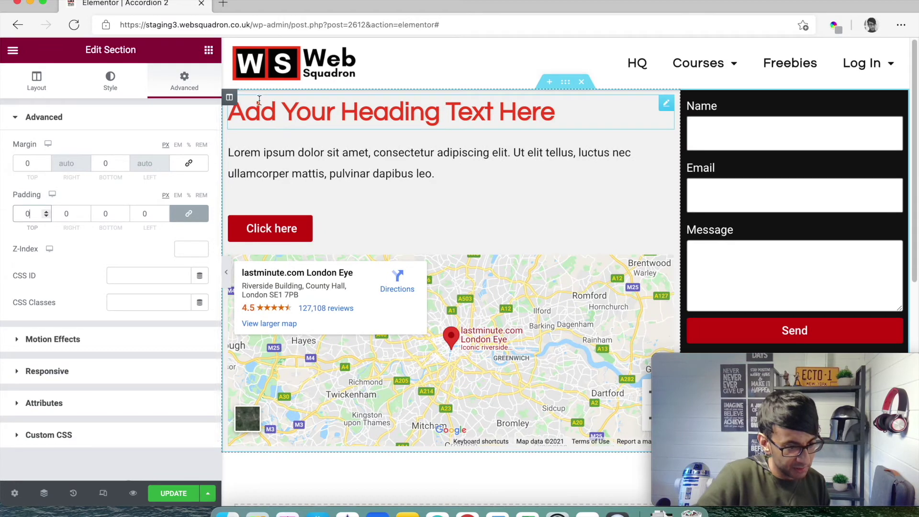
Give the form column 20 px linked padding on every side and save the template
{"action": "left_click", "coordinate": [230, 98]}
{"action": "left_click", "coordinate": [184, 90]}
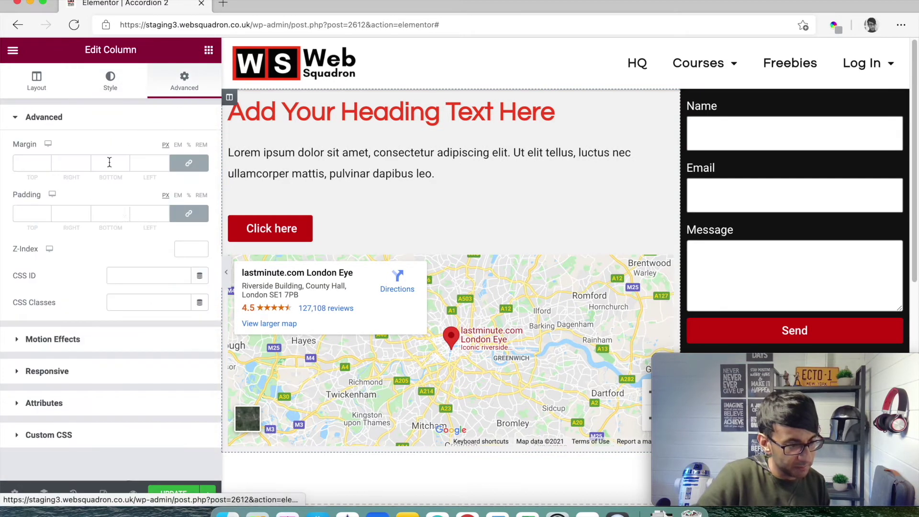
{"action": "left_click", "coordinate": [188, 213]}
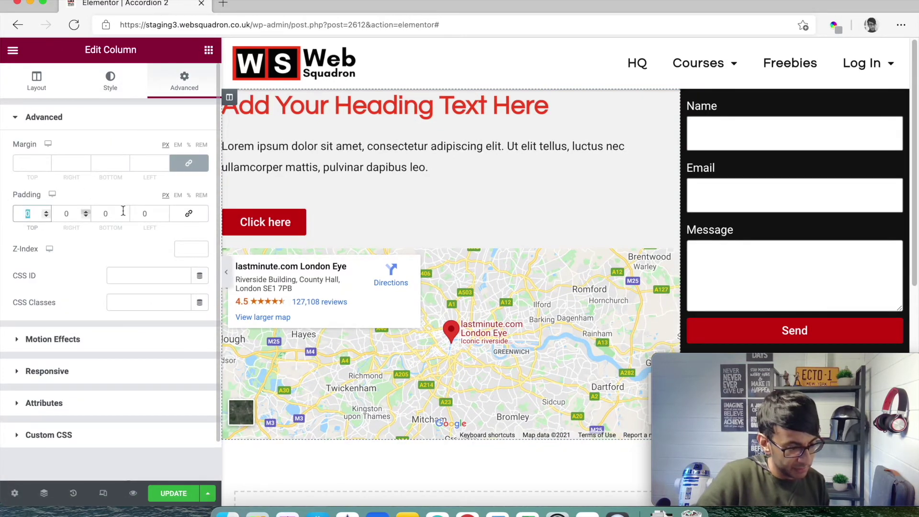
{"action": "left_click", "coordinate": [187, 213]}
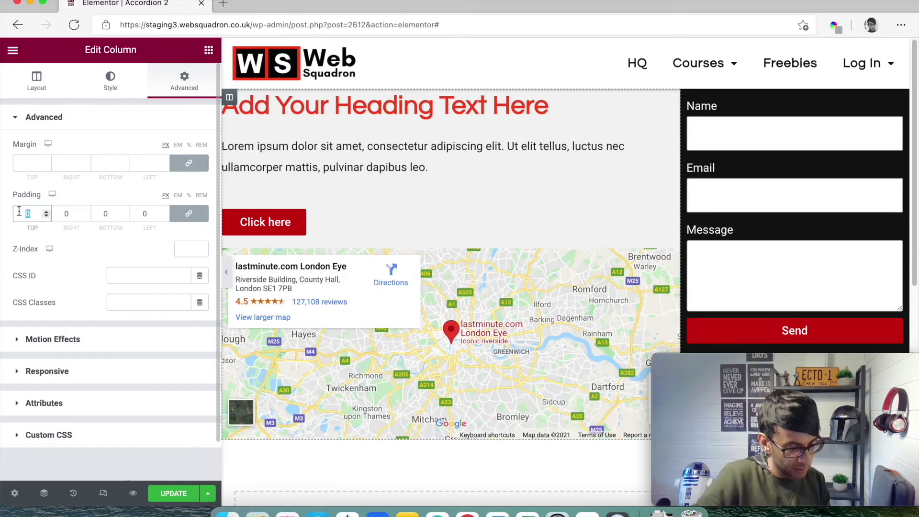
{"action": "type", "text": "20"}
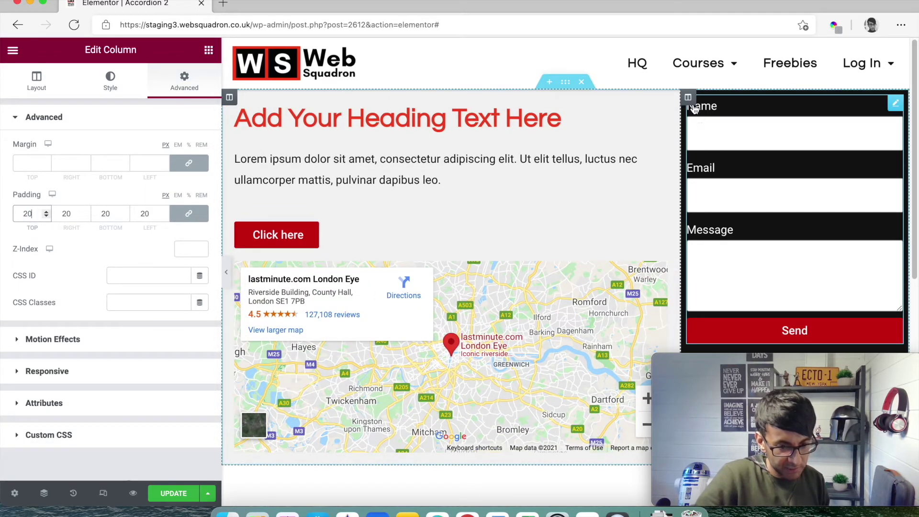
{"action": "key", "text": "super+z"}
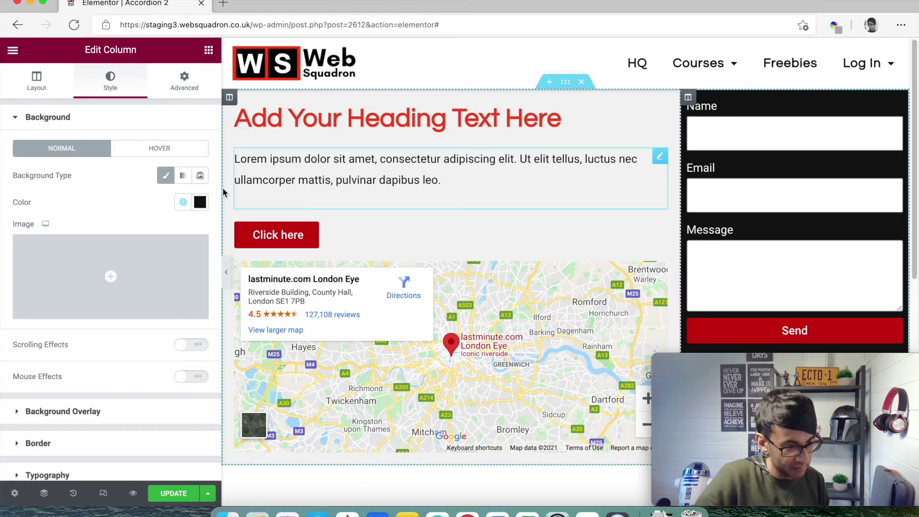
{"action": "left_click", "coordinate": [191, 82]}
{"action": "left_click", "coordinate": [29, 214]}
{"action": "type", "text": "20"}
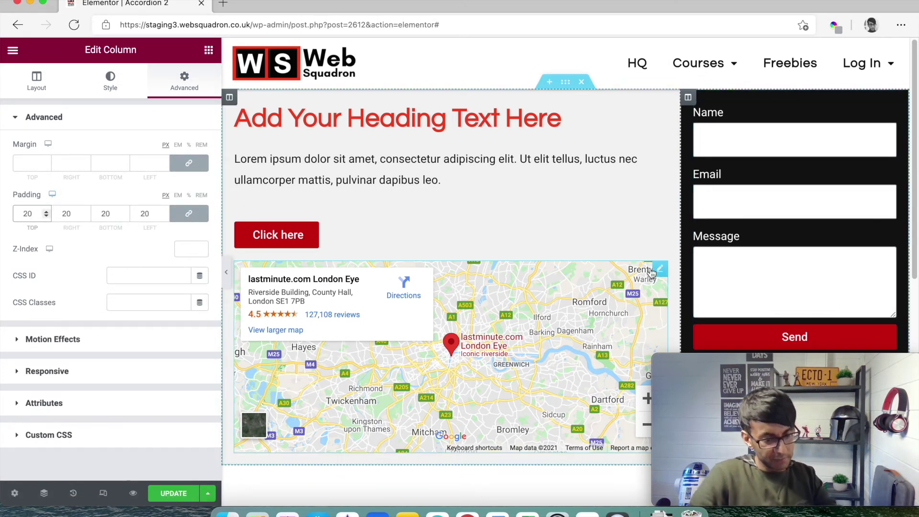
{"action": "left_click", "coordinate": [178, 493]}
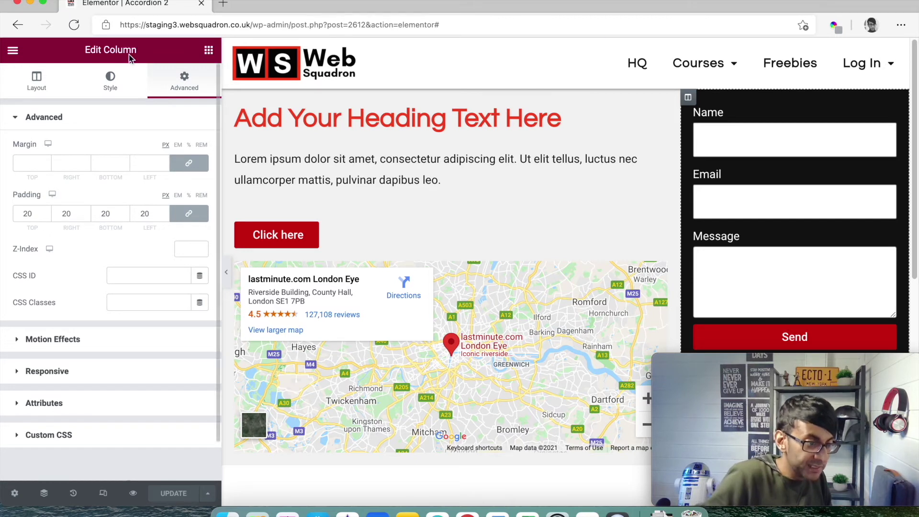
{"action": "left_click", "coordinate": [209, 51]}
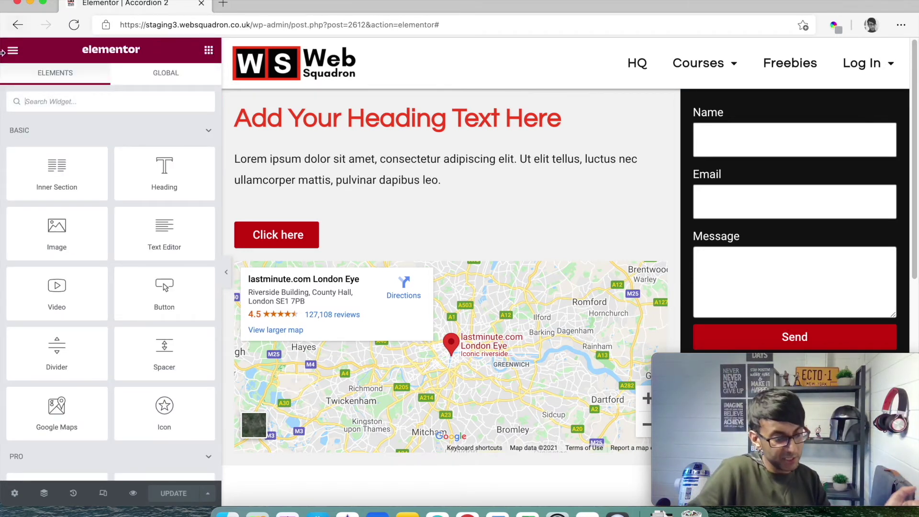
Scroll the widgets panel, then delete the post-editing part of the browser address after /wp-admin
{"action": "scroll", "coordinate": [171, 244], "scroll_direction": "down", "scroll_amount": 5}
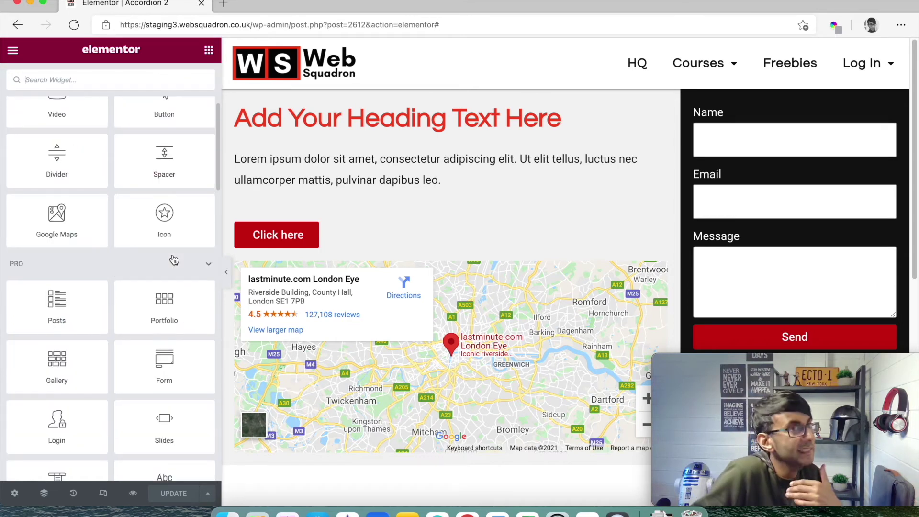
{"action": "scroll", "coordinate": [205, 292], "scroll_direction": "down", "scroll_amount": 1}
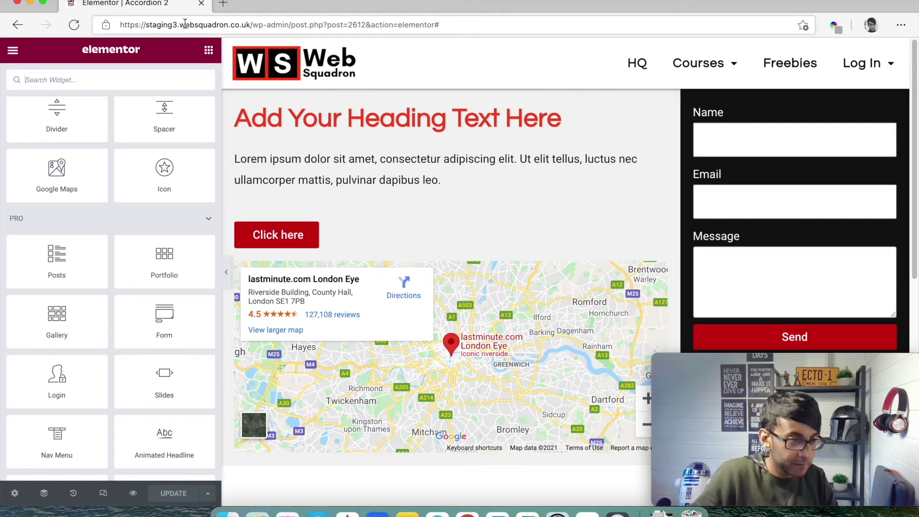
{"action": "left_click_drag", "start_coordinate": [288, 25], "coordinate": [441, 25]}
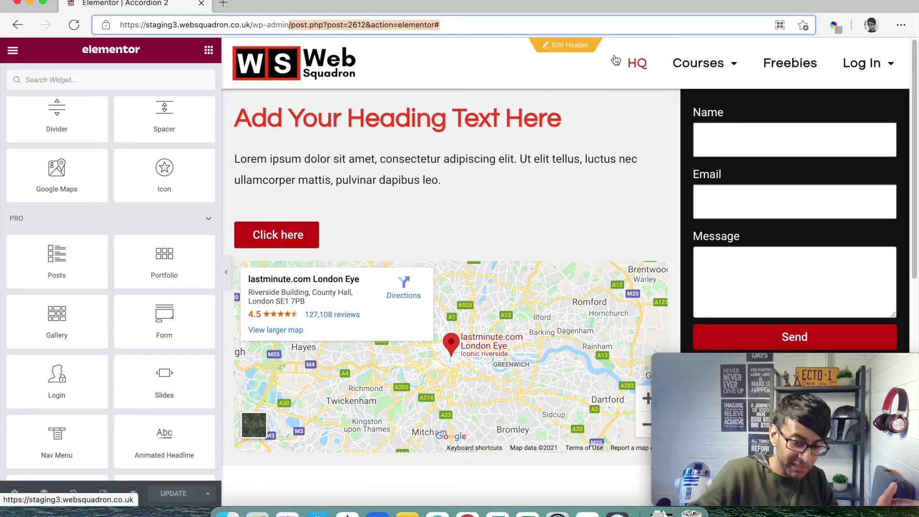
{"action": "key", "text": "BackSpace"}
Load the WordPress admin dashboard and copy the Accordion 2 shortcode from Saved Templates
{"action": "key", "text": "Return"}
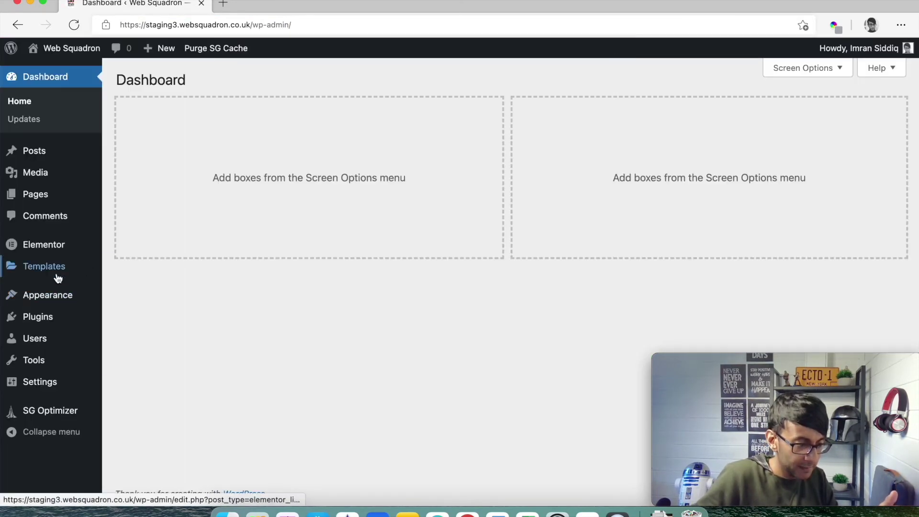
{"action": "mouse_move", "coordinate": [58, 279]}
{"action": "left_click", "coordinate": [144, 267]}
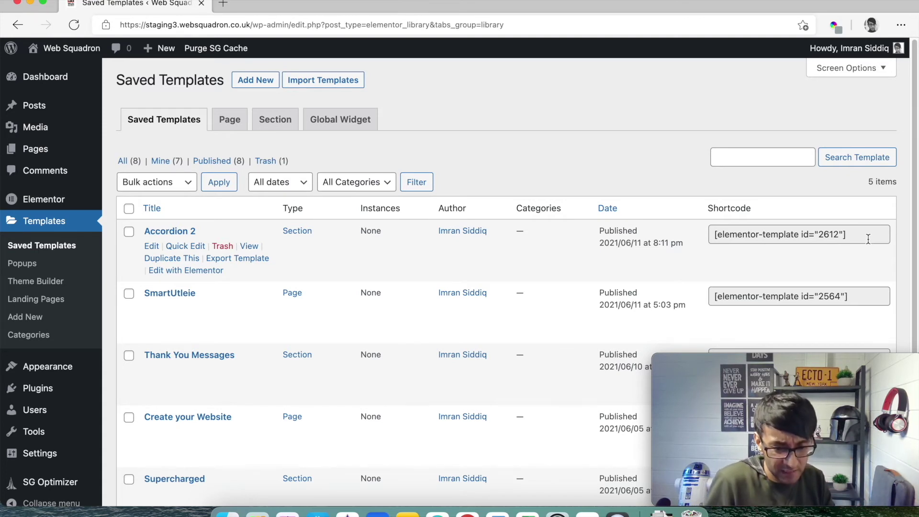
{"action": "left_click", "coordinate": [857, 237]}
{"action": "key", "text": "super+c"}
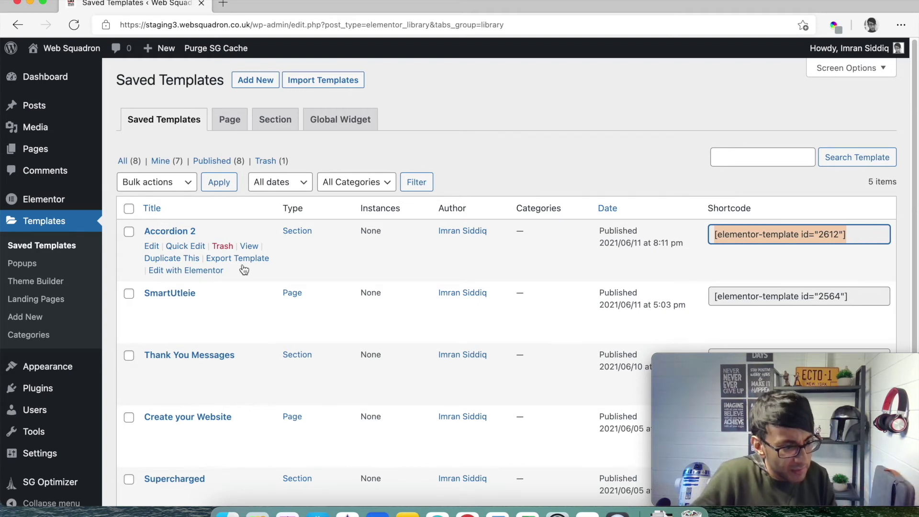
Open the Testing Accordion page from All Pages in the Elementor editor
{"action": "mouse_move", "coordinate": [45, 148]}
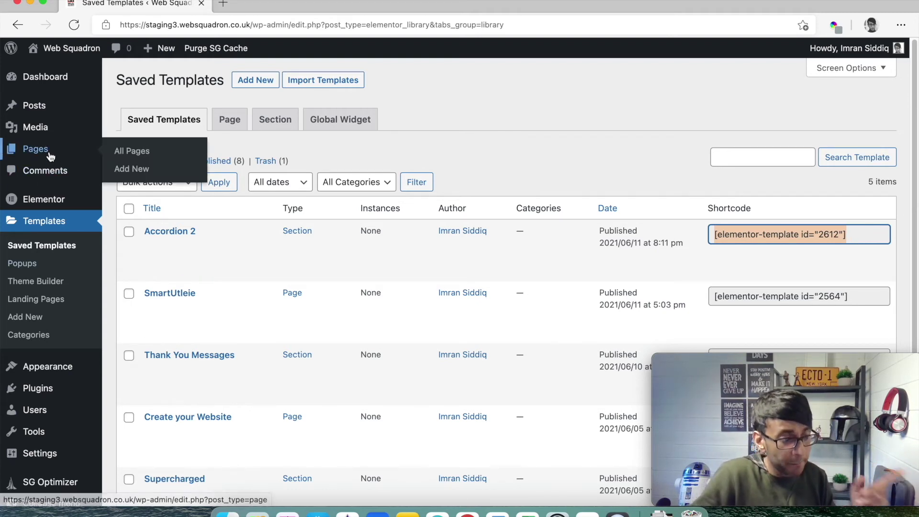
{"action": "left_click", "coordinate": [123, 152]}
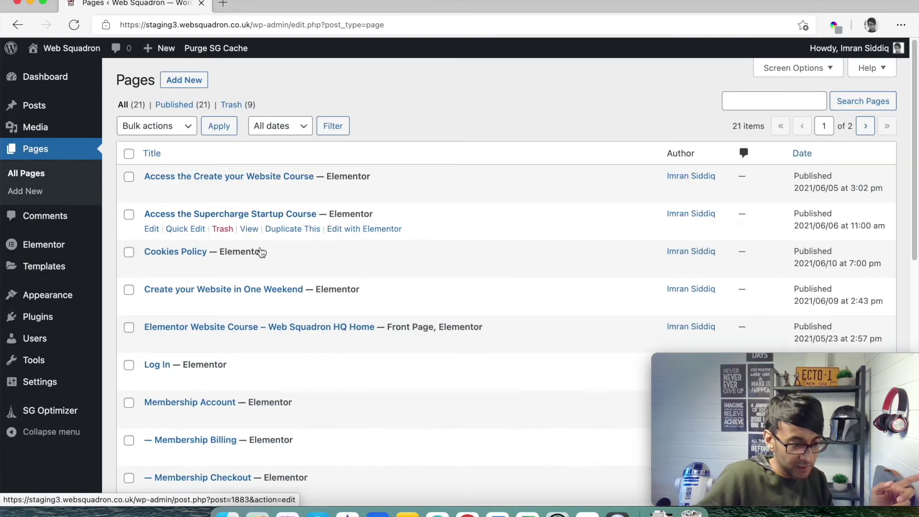
{"action": "scroll", "coordinate": [300, 348], "scroll_direction": "down", "scroll_amount": 8}
{"action": "scroll", "coordinate": [283, 396], "scroll_direction": "down", "scroll_amount": 2}
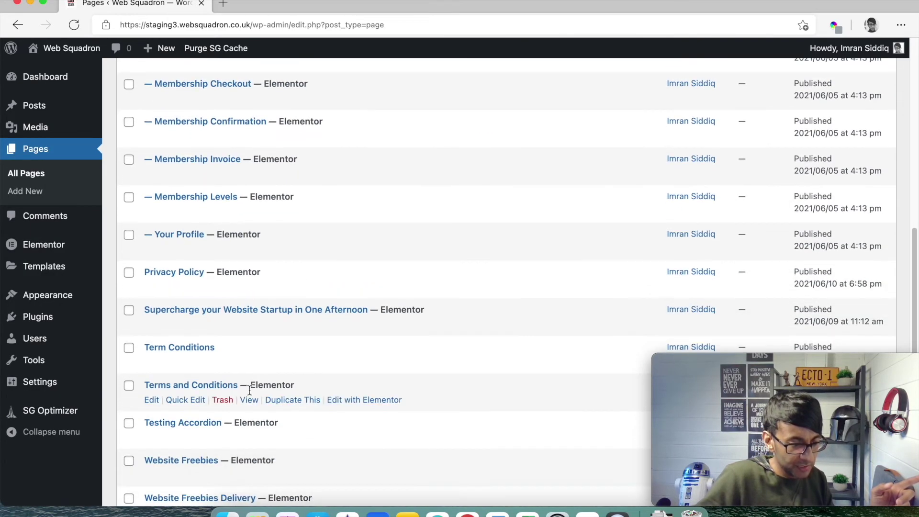
{"action": "left_click", "coordinate": [369, 438]}
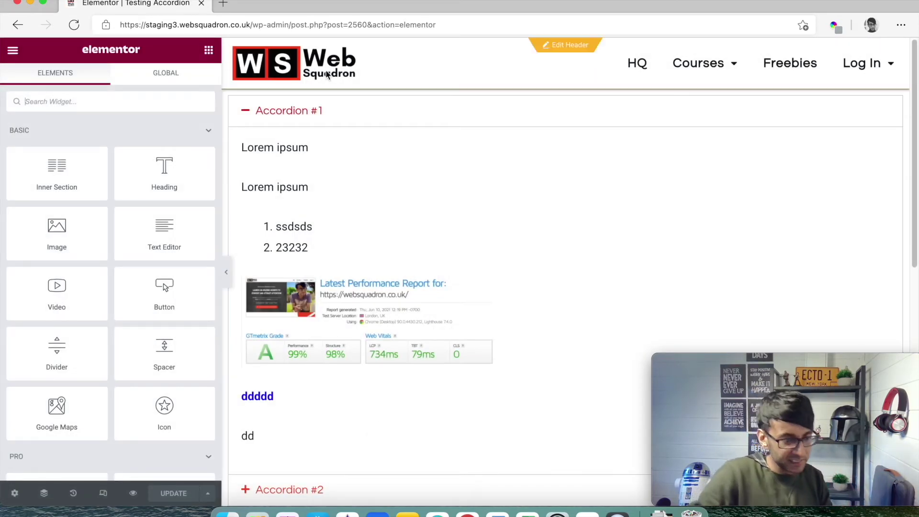
Replace Accordion #2's description with the pasted [elementor-template id="2612"] shortcode
{"action": "left_click", "coordinate": [315, 117]}
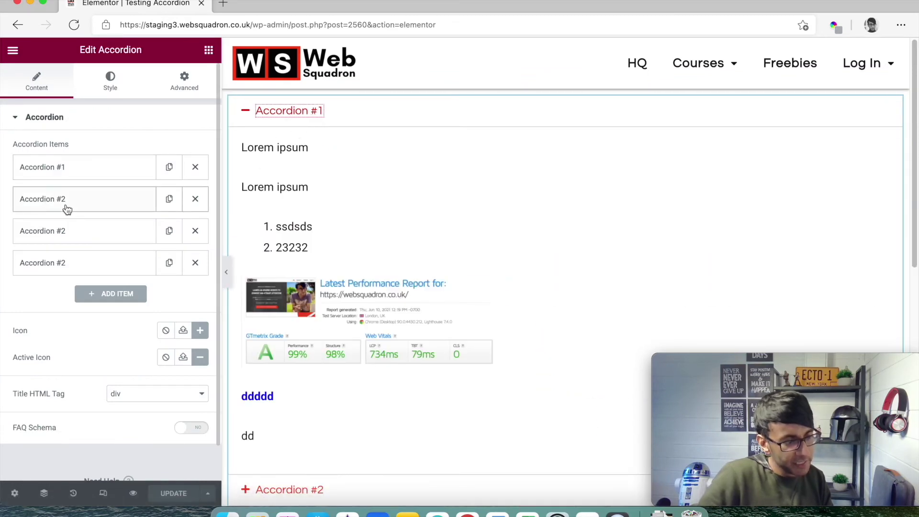
{"action": "left_click", "coordinate": [66, 207]}
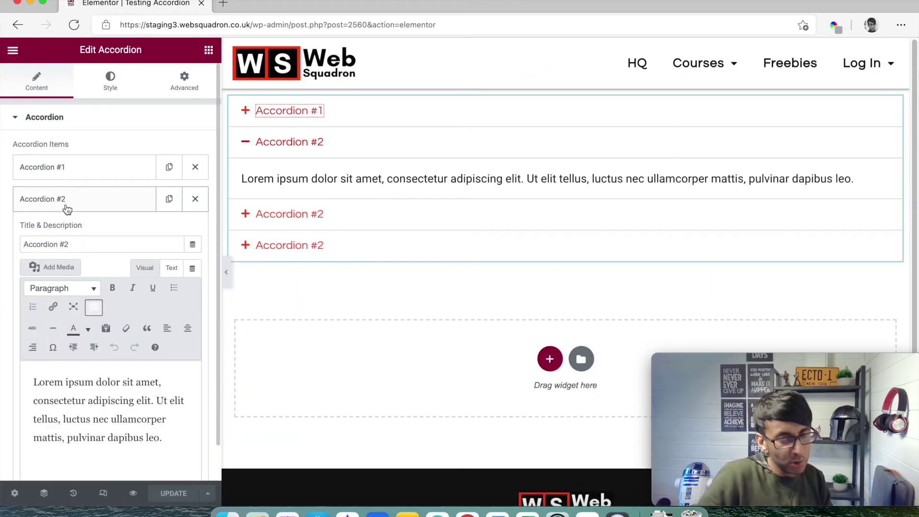
{"action": "left_click", "coordinate": [97, 400]}
{"action": "key", "text": "ctrl+a"}
{"action": "key", "text": "BackSpace"}
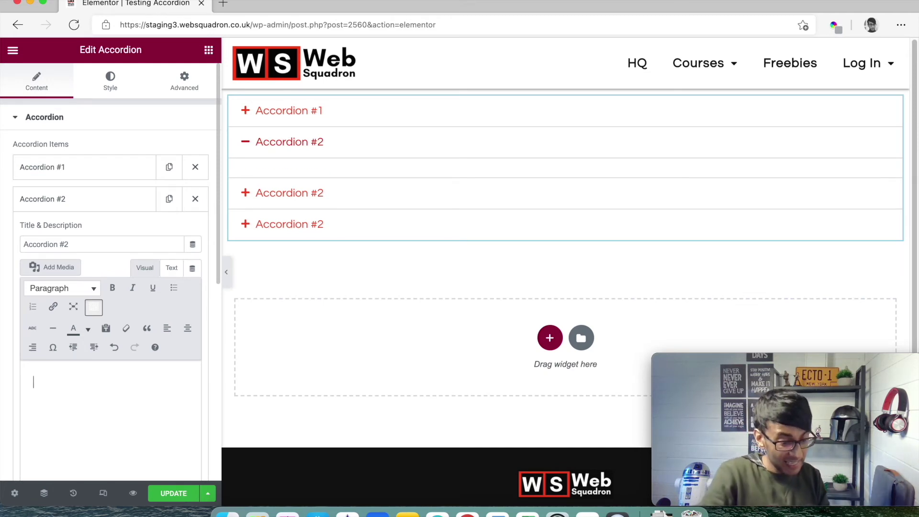
{"action": "type", "text": "Hhh"}
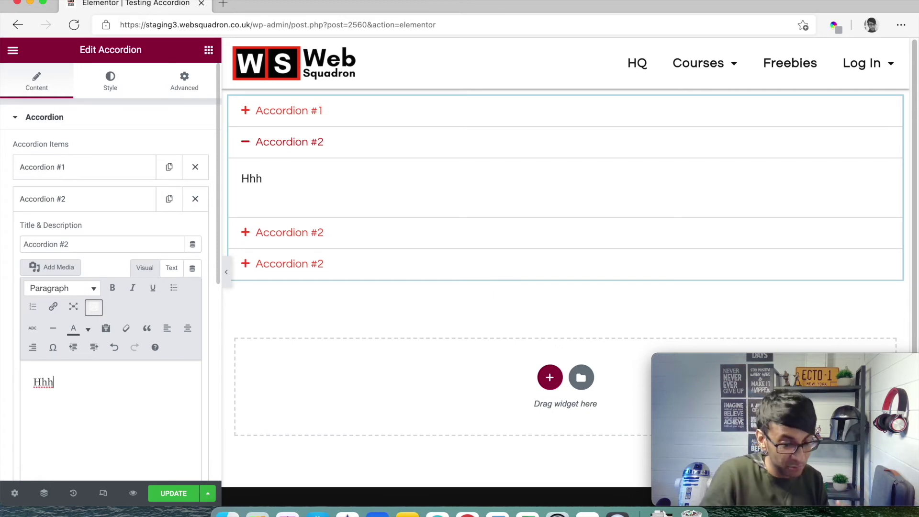
{"action": "key", "text": "BackSpace"}
{"action": "key", "text": "BackSpace"}
{"action": "key", "text": "BackSpace"}
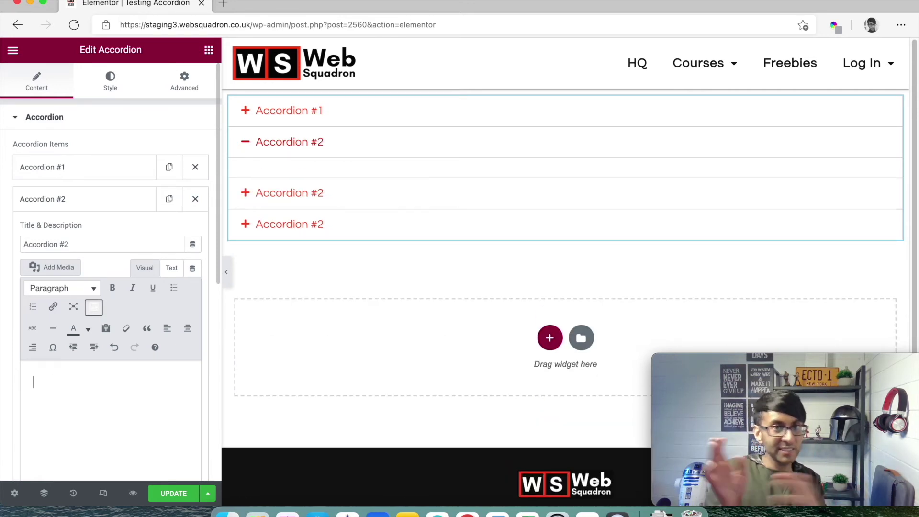
{"action": "key", "text": "super+v"}
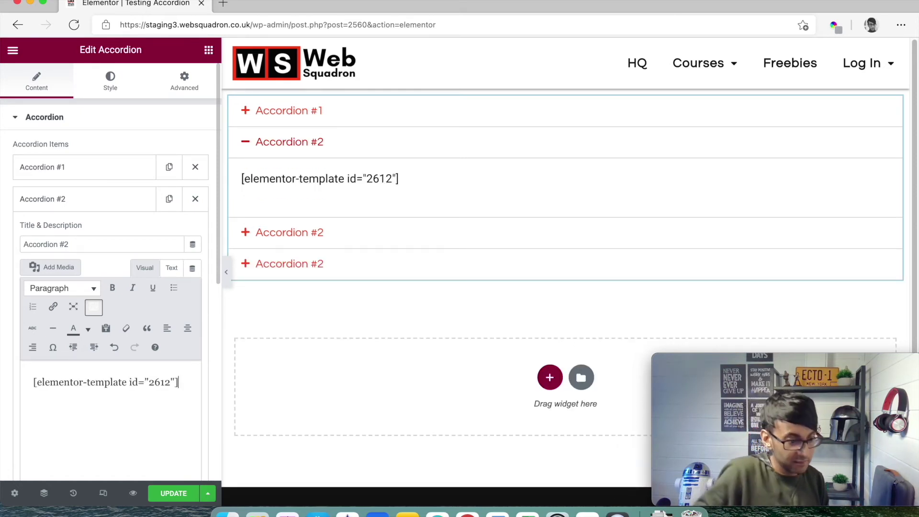
Save the page, then toggle Accordion #1 and expand Accordion #2 in the editor preview
{"action": "left_click", "coordinate": [179, 494]}
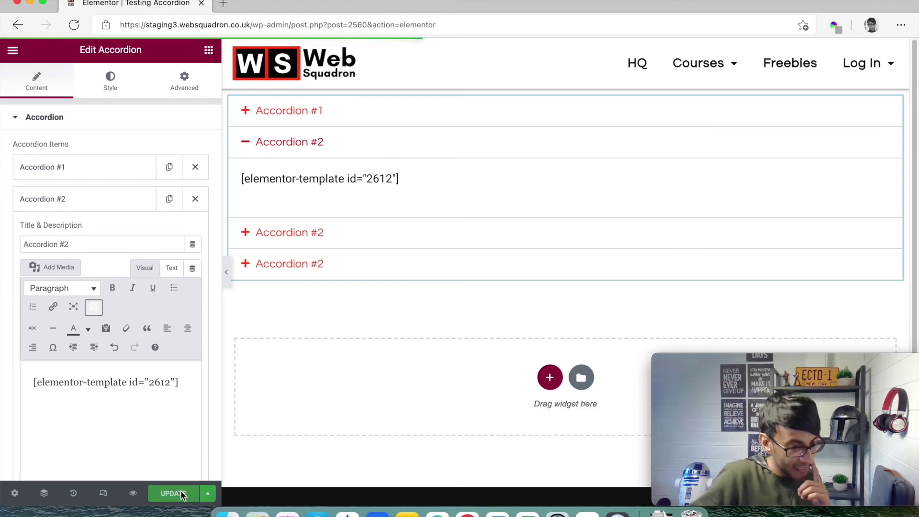
{"action": "left_click", "coordinate": [349, 118]}
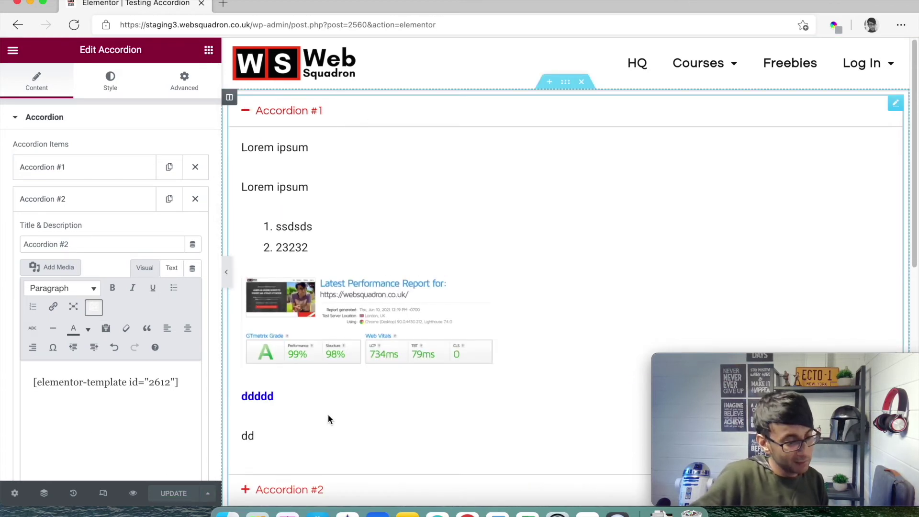
{"action": "left_click", "coordinate": [340, 123]}
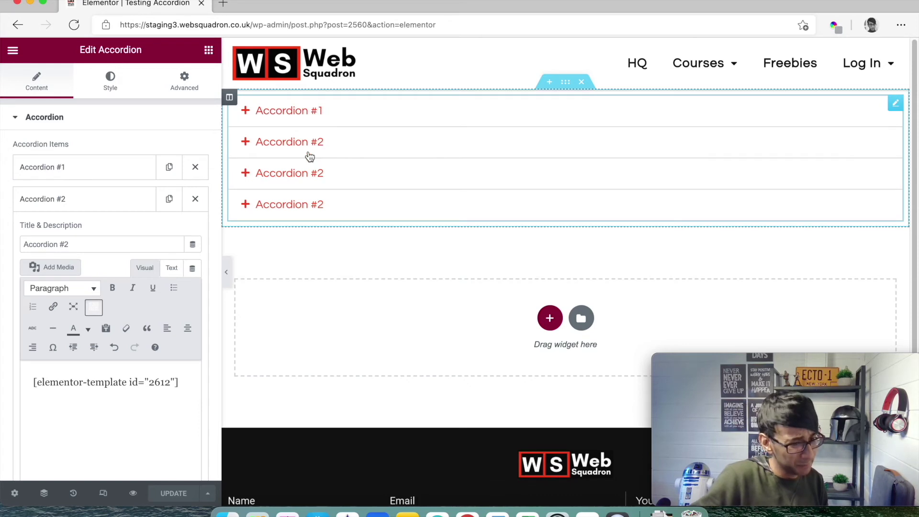
{"action": "left_click", "coordinate": [308, 155]}
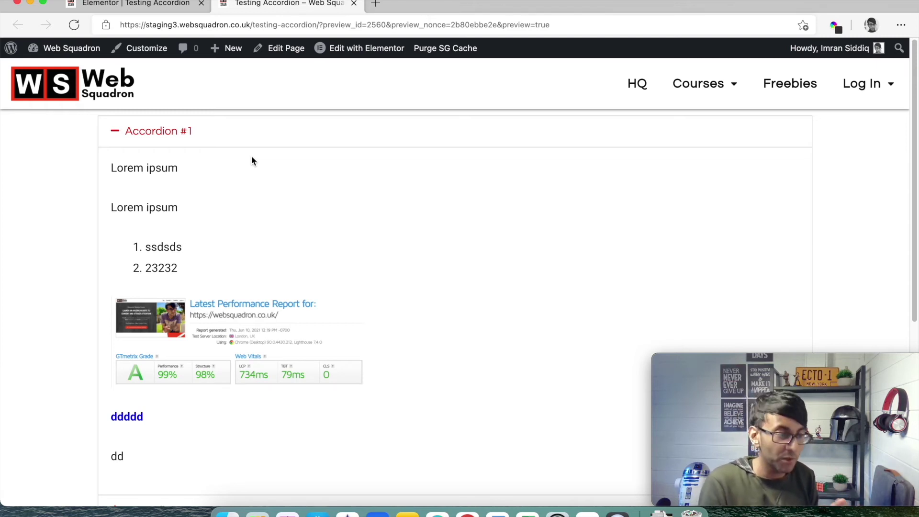
In the live preview, collapse Accordion #1 and expand Accordion #2 to show the map and contact form
{"action": "left_click", "coordinate": [157, 140]}
{"action": "left_click", "coordinate": [160, 166]}
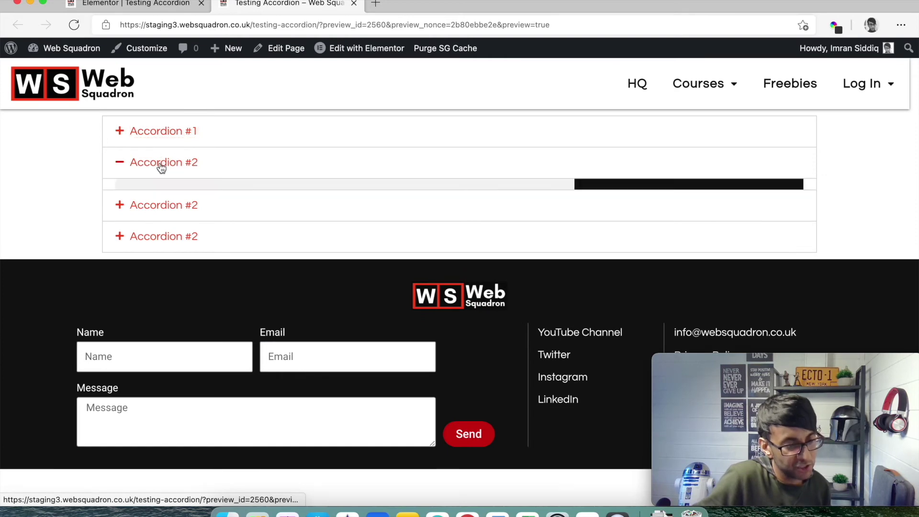
{"action": "scroll", "coordinate": [722, 321], "scroll_direction": "down", "scroll_amount": 3}
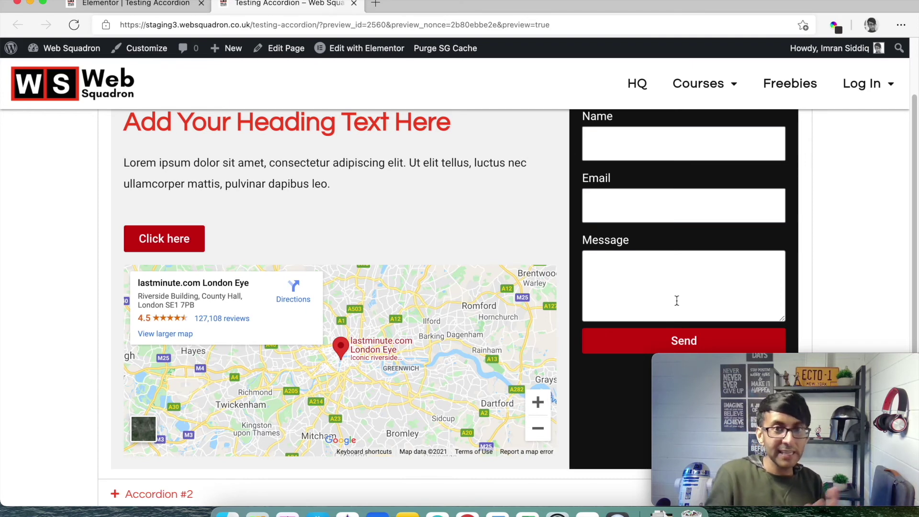
{"action": "left_click", "coordinate": [158, 495]}
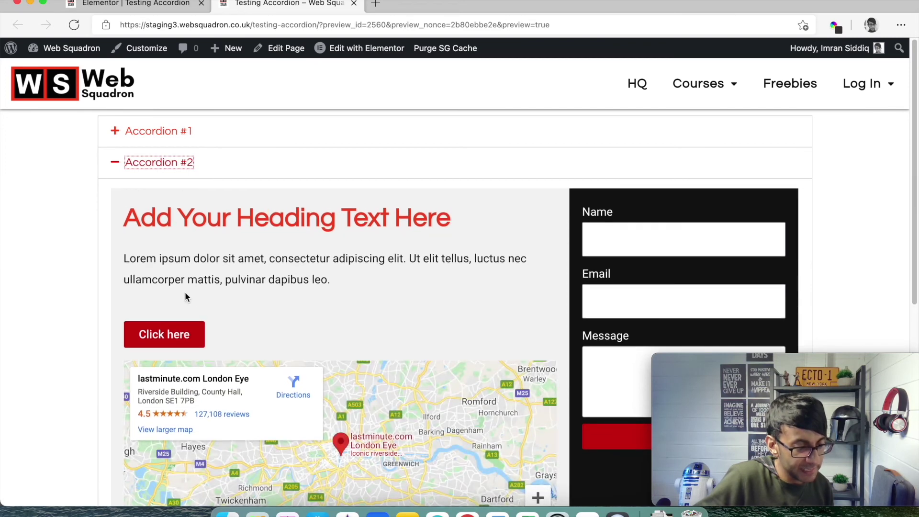
{"action": "scroll", "coordinate": [185, 291], "scroll_direction": "down", "scroll_amount": 5}
{"action": "left_click", "coordinate": [187, 247]}
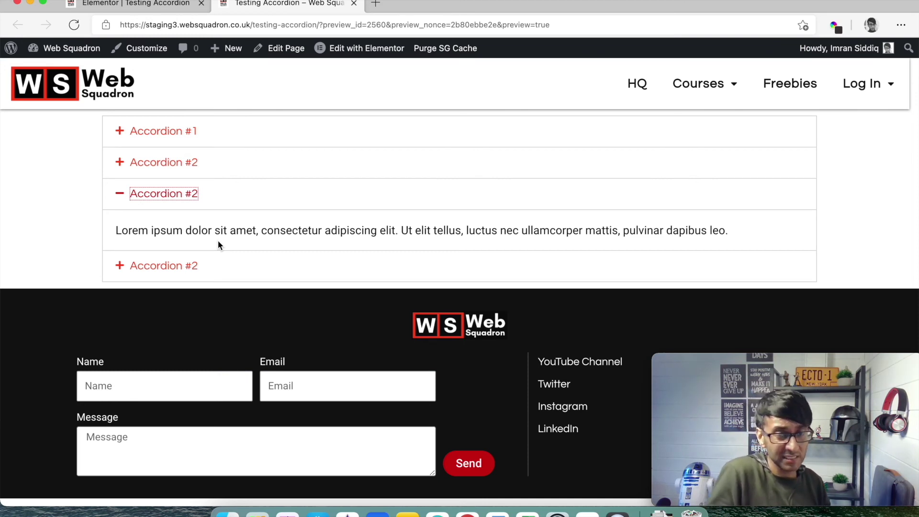
{"action": "left_click", "coordinate": [193, 196]}
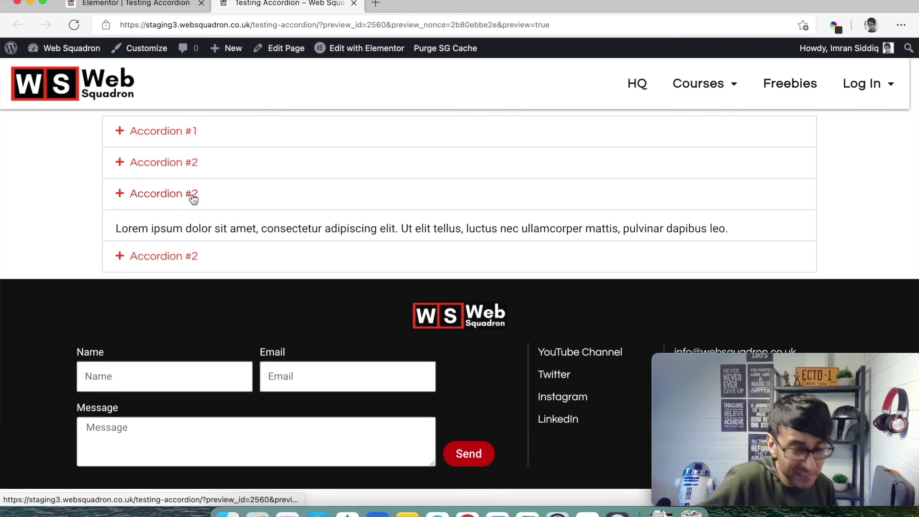
{"action": "left_click", "coordinate": [199, 160]}
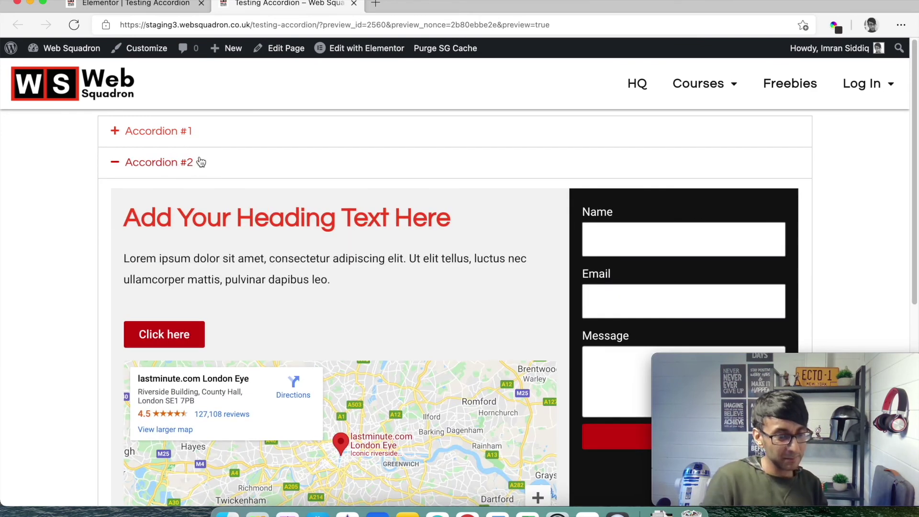